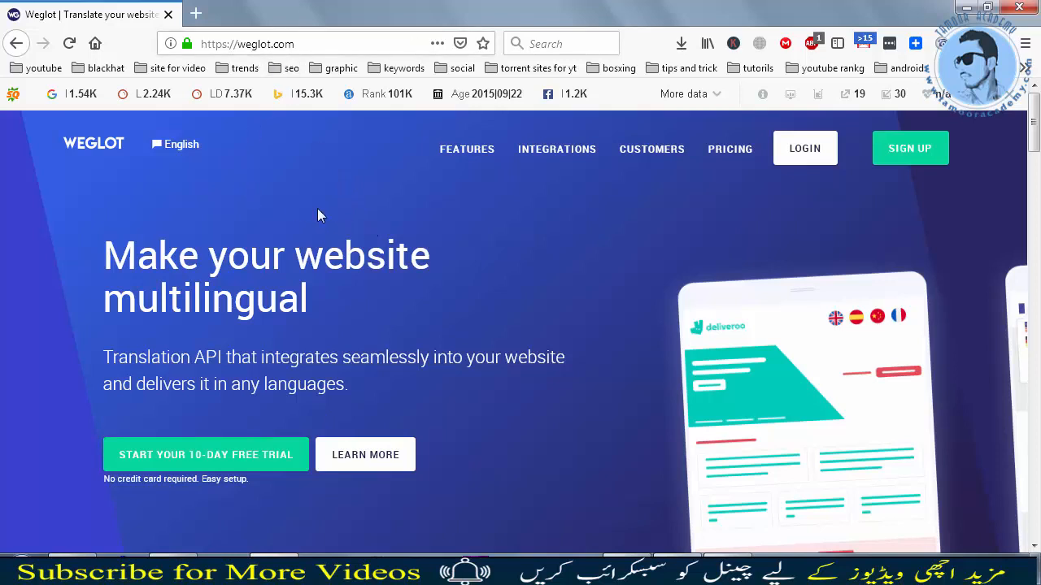
Step: Open Weglot's free-trial registration form, decline the cookie notice, and return to the Weglot homepage
scroll(210, 213, "down", 2)
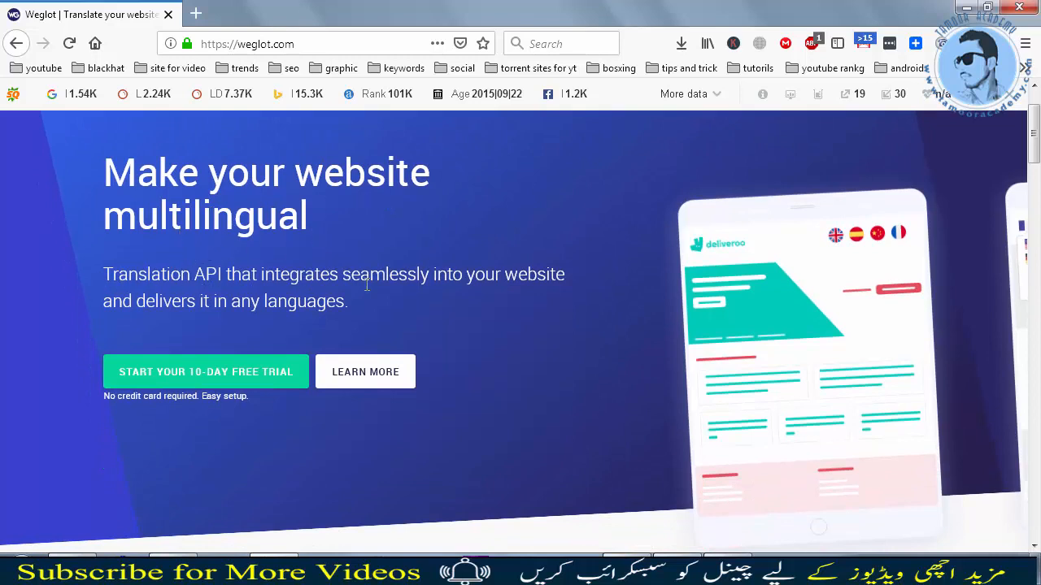
scroll(453, 304, "down", 2)
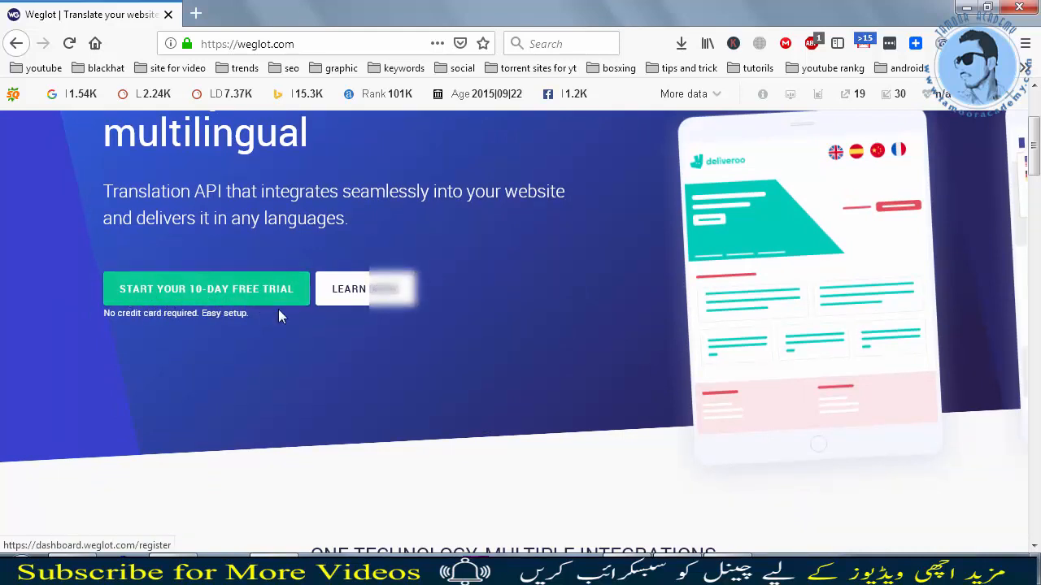
left_click(247, 296)
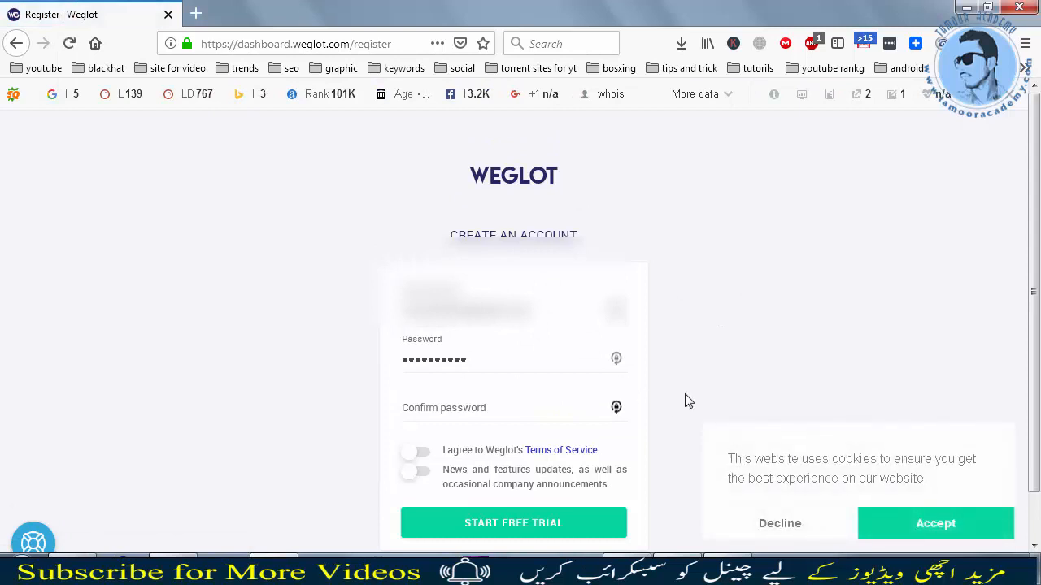
left_click(782, 524)
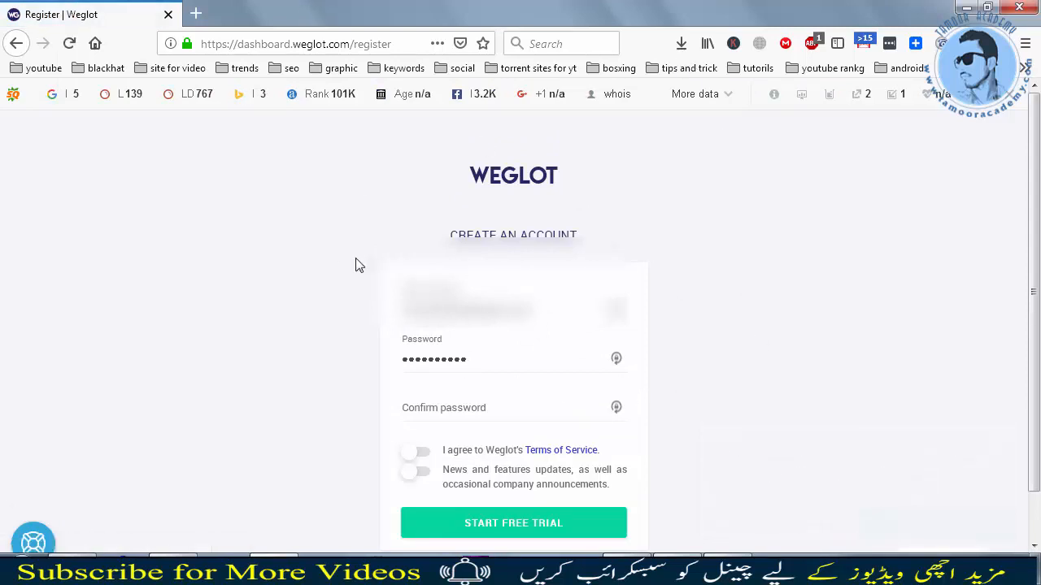
left_click(16, 43)
left_click(16, 43)
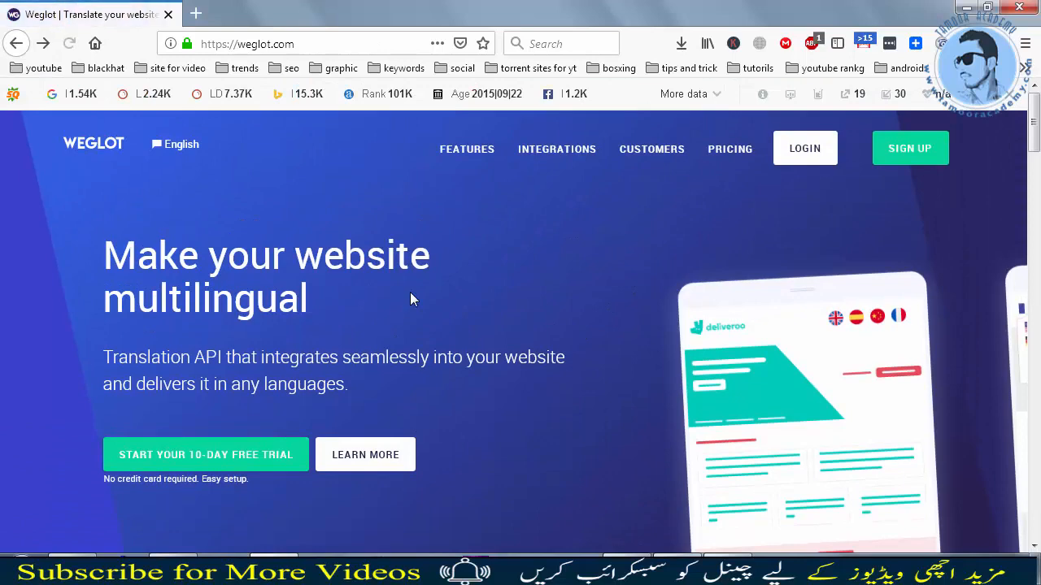
Step: Browse the Weglot integrations page to review the supported platforms such as WordPress
left_click(556, 150)
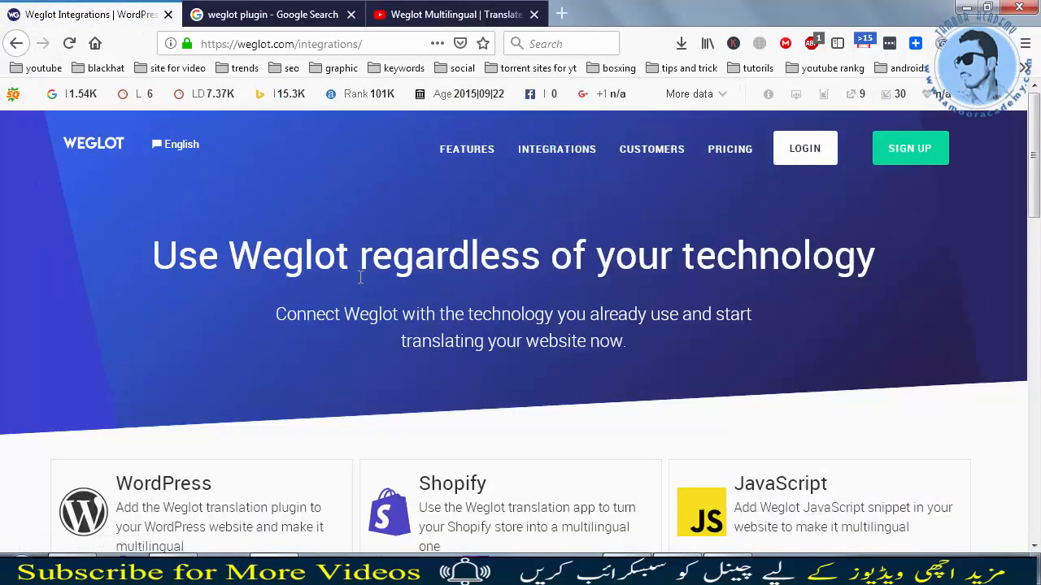
scroll(390, 270, "down", 2)
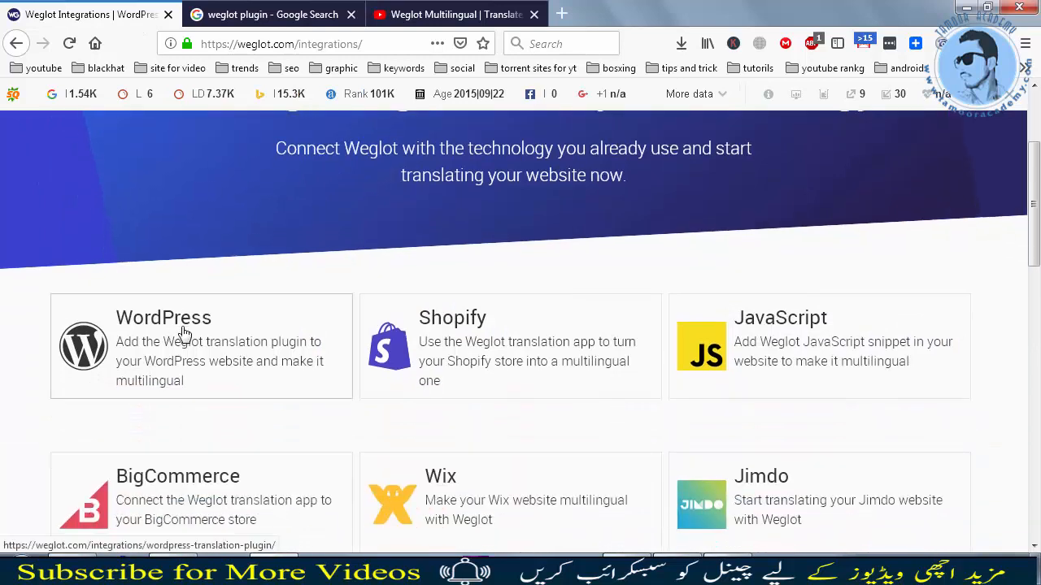
scroll(658, 344, "down", 1)
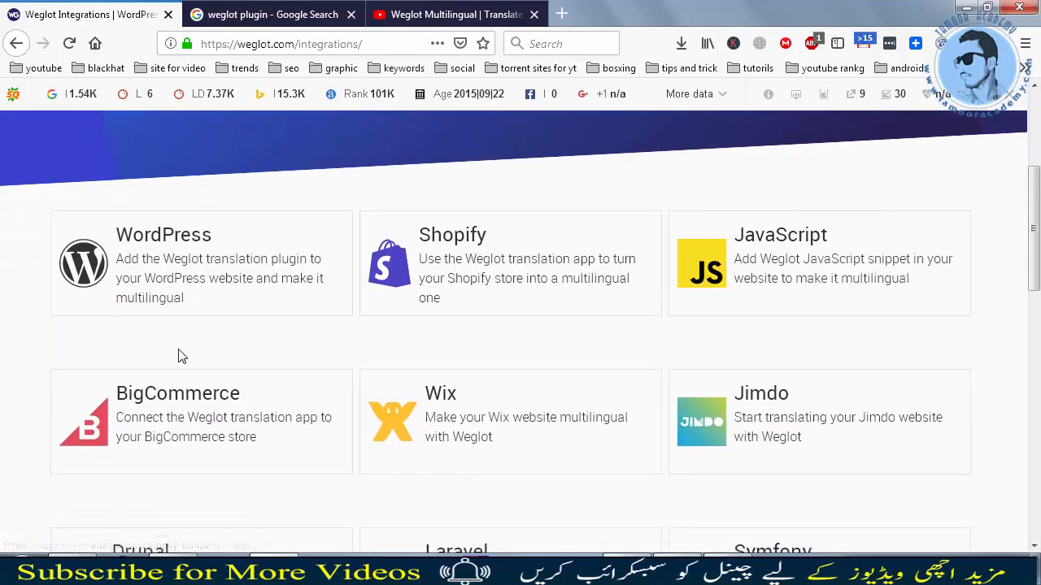
scroll(211, 358, "down", 1)
scroll(721, 249, "down", 1)
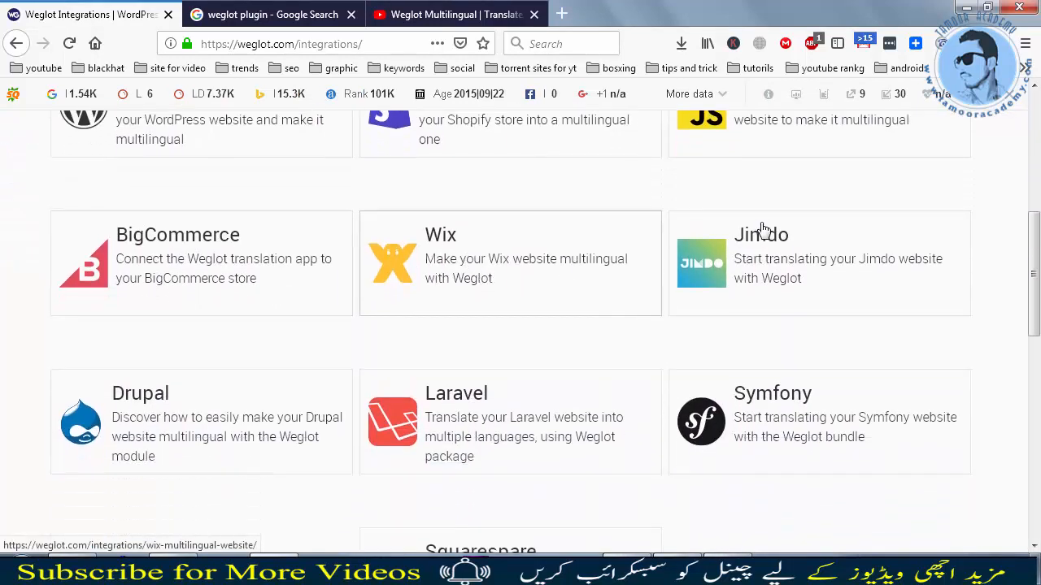
scroll(492, 356, "down", 1)
scroll(588, 371, "up", 6)
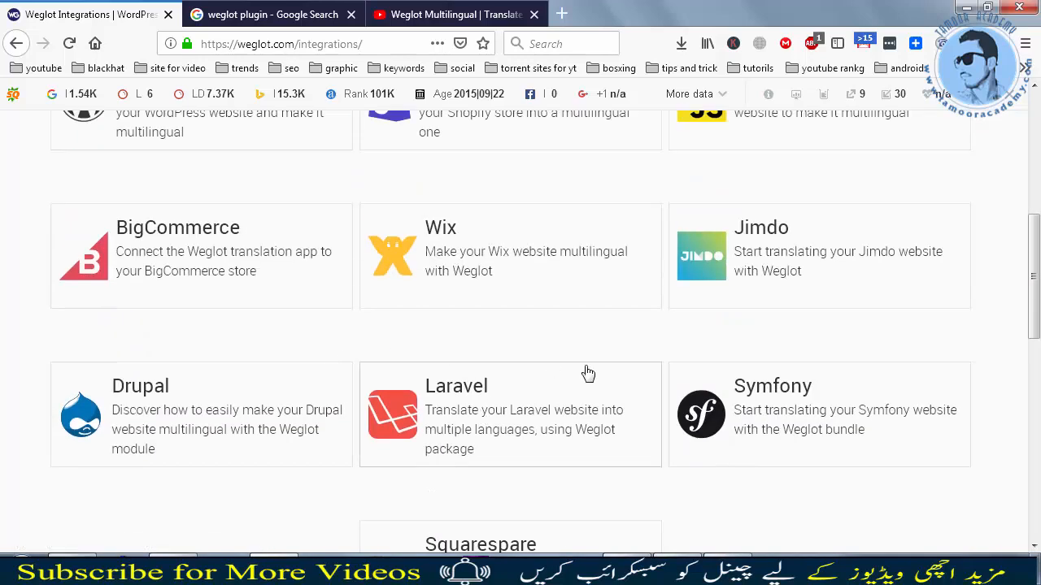
Step: Browse the Weglot features page
left_click(465, 146)
scroll(750, 370, "down", 4)
scroll(581, 370, "down", 1)
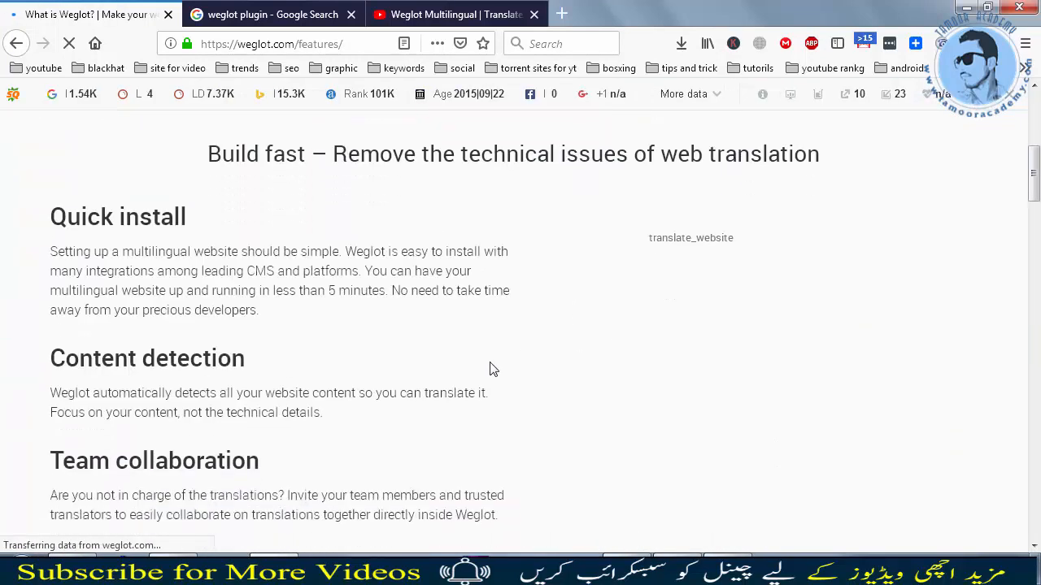
scroll(569, 379, "down", 3)
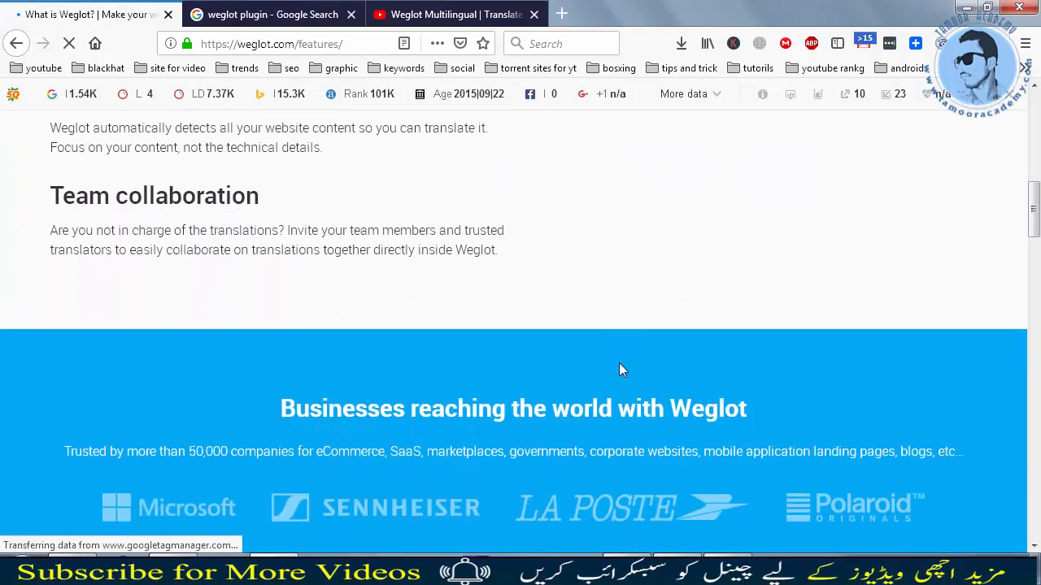
scroll(619, 367, "up", 8)
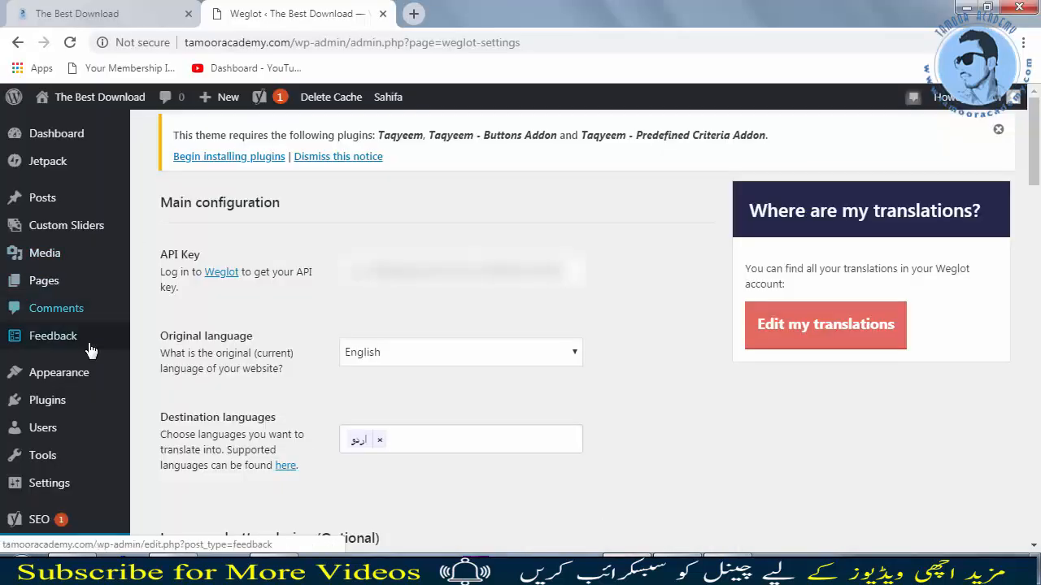
Step: Search the WordPress plugin library for weglot
mouse_move(82, 390)
mouse_move(78, 409)
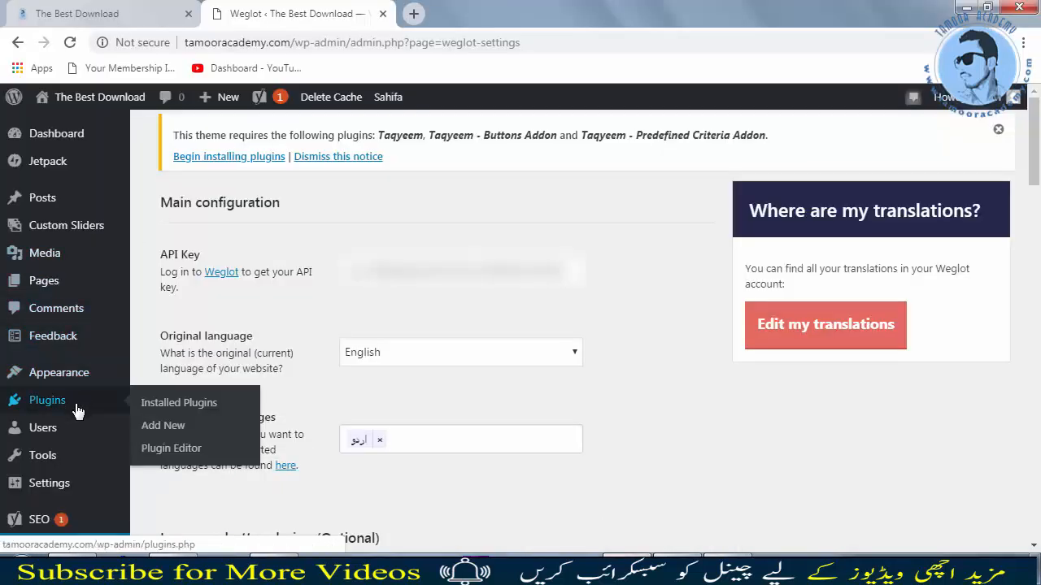
left_click(165, 431)
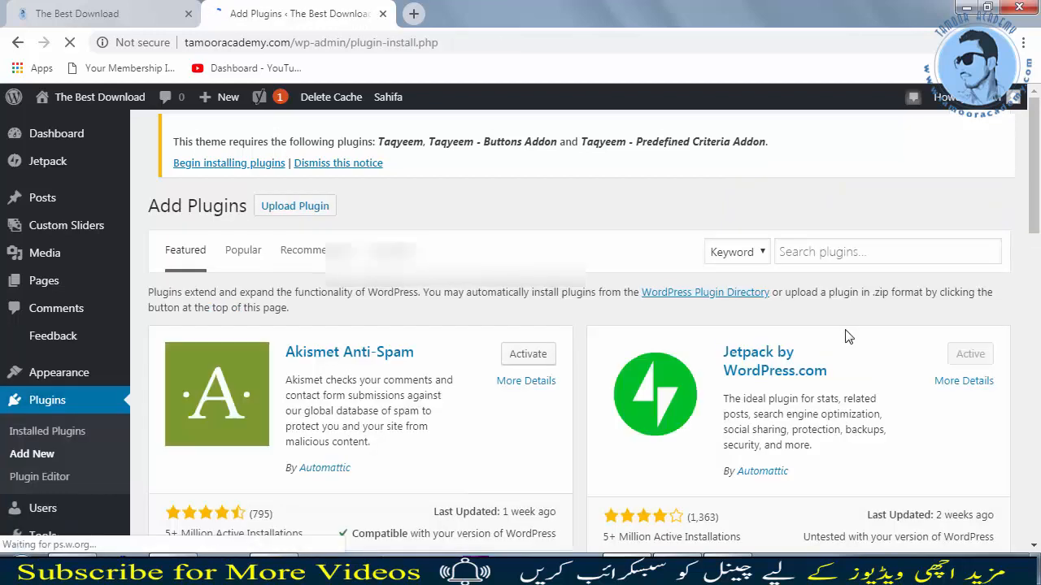
left_click(859, 266)
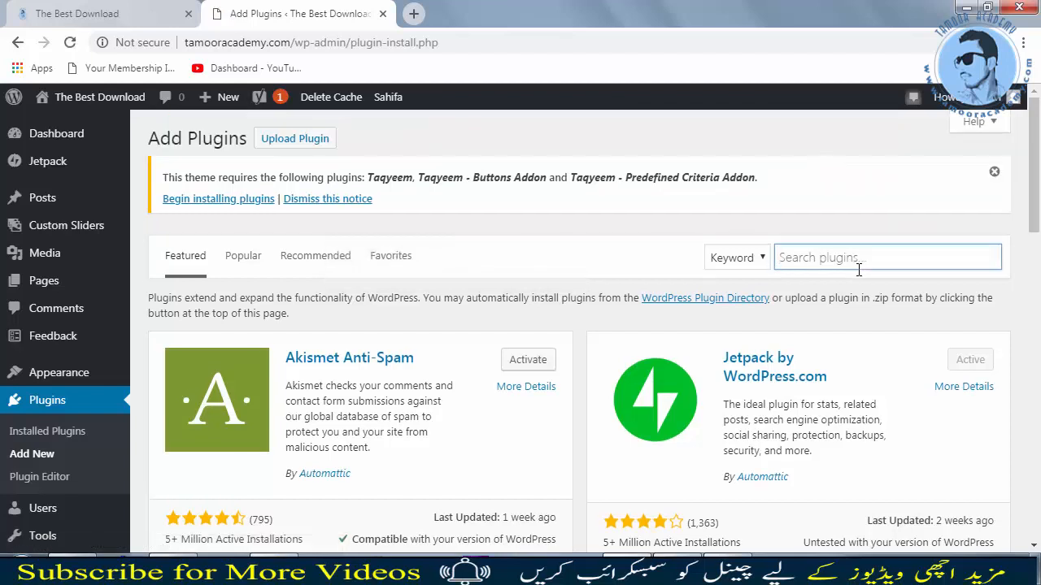
type("weg")
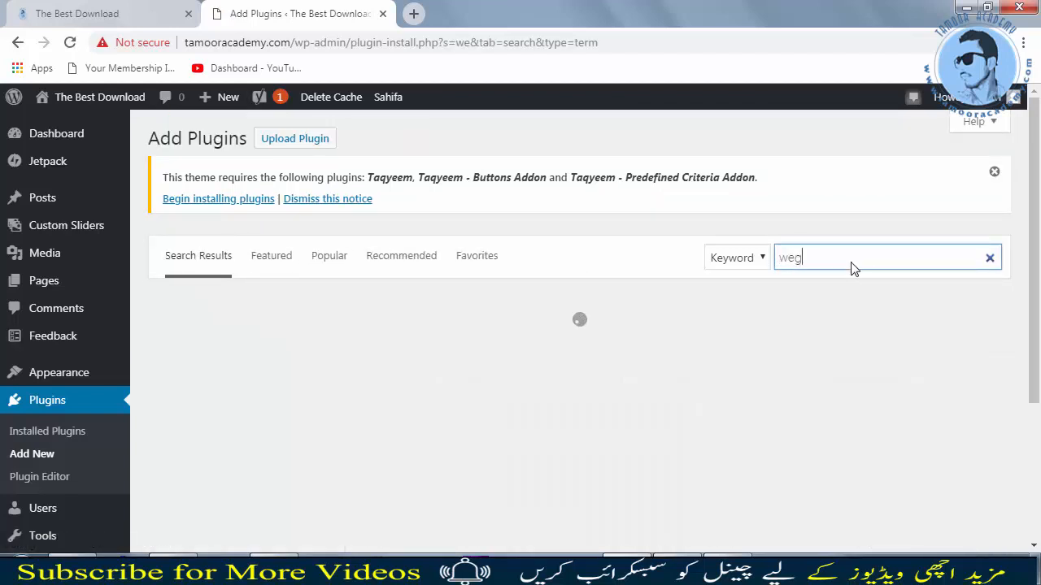
type("lot")
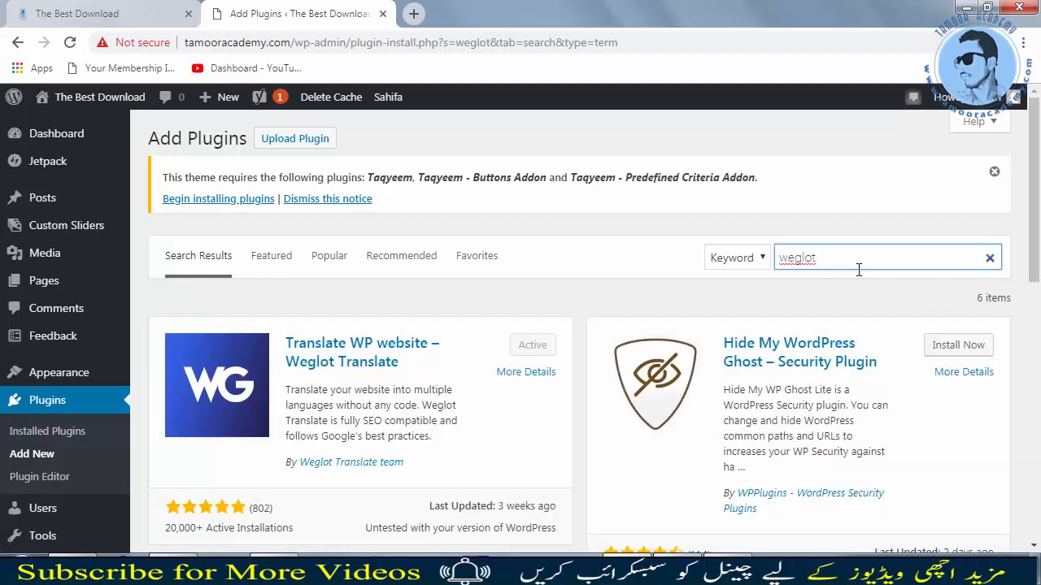
scroll(476, 384, "down", 1)
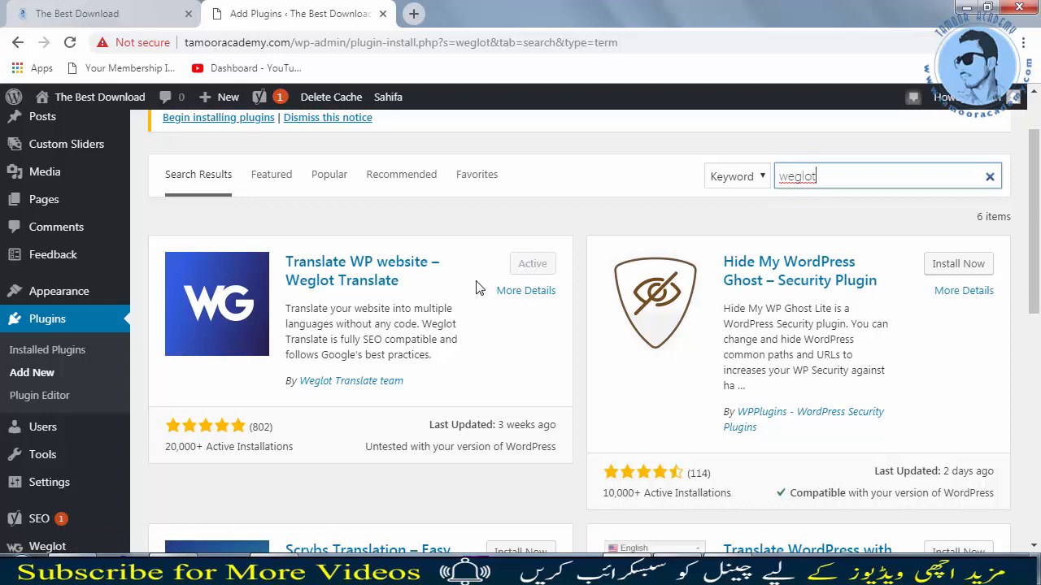
scroll(155, 239, "up", 1)
Step: Open the Weglot plugin settings page from the WordPress dashboard
left_click(63, 135)
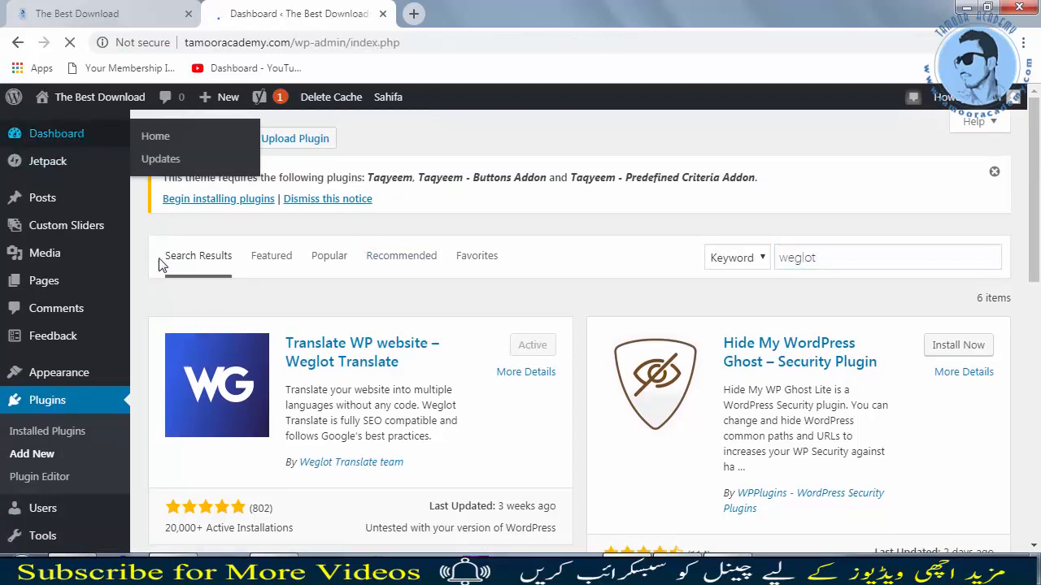
scroll(122, 400, "down", 1)
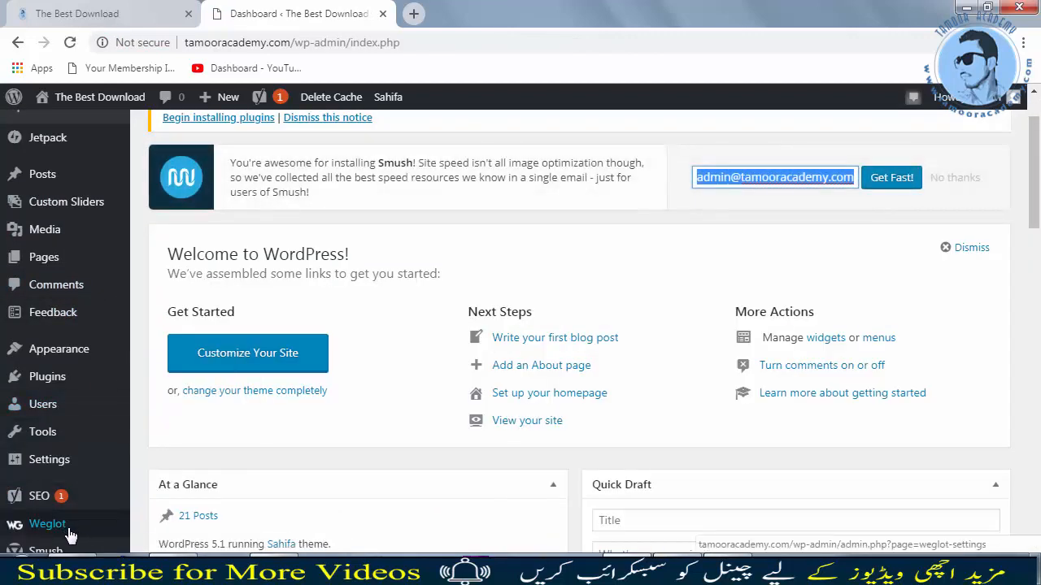
left_click(60, 530)
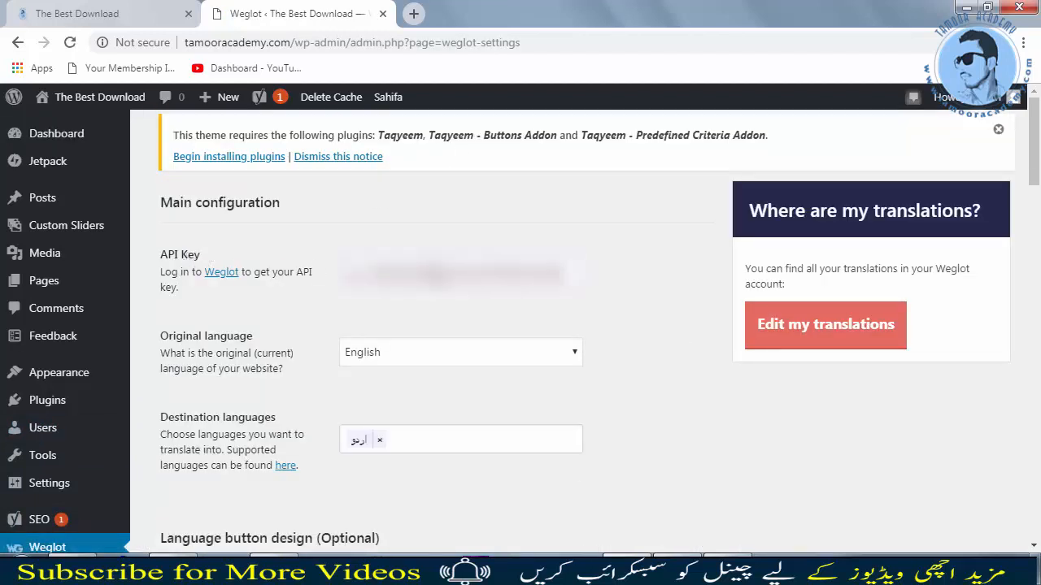
mouse_move(563, 273)
left_mouse_down()
mouse_move(402, 291)
mouse_move(328, 279)
mouse_move(564, 274)
left_mouse_up()
Step: Switch to the site's front page and change its language to UR with the language button
left_click(106, 11)
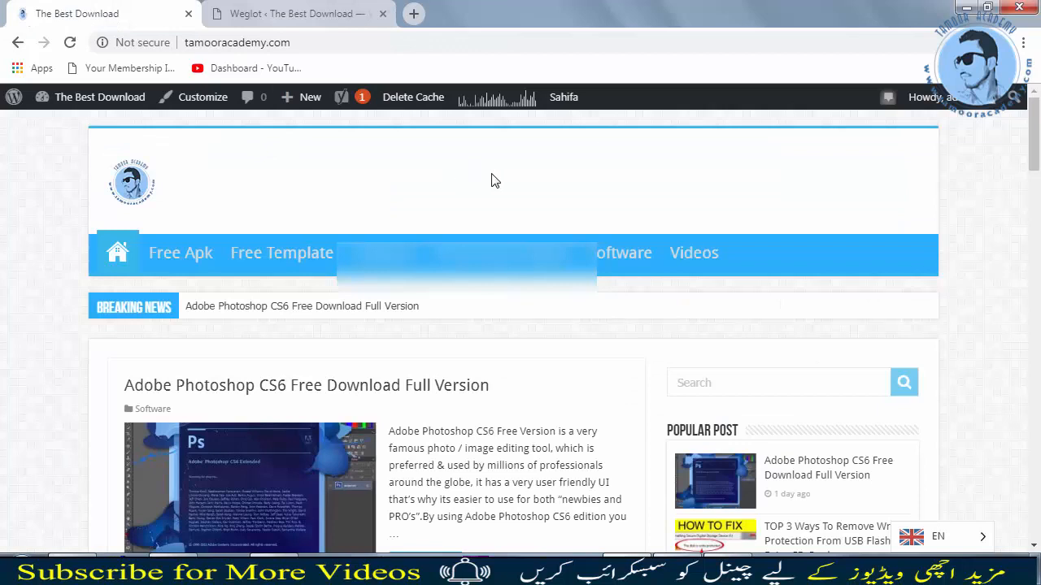
scroll(913, 248, "down", 1)
scroll(300, 269, "up", 1)
scroll(600, 351, "down", 1)
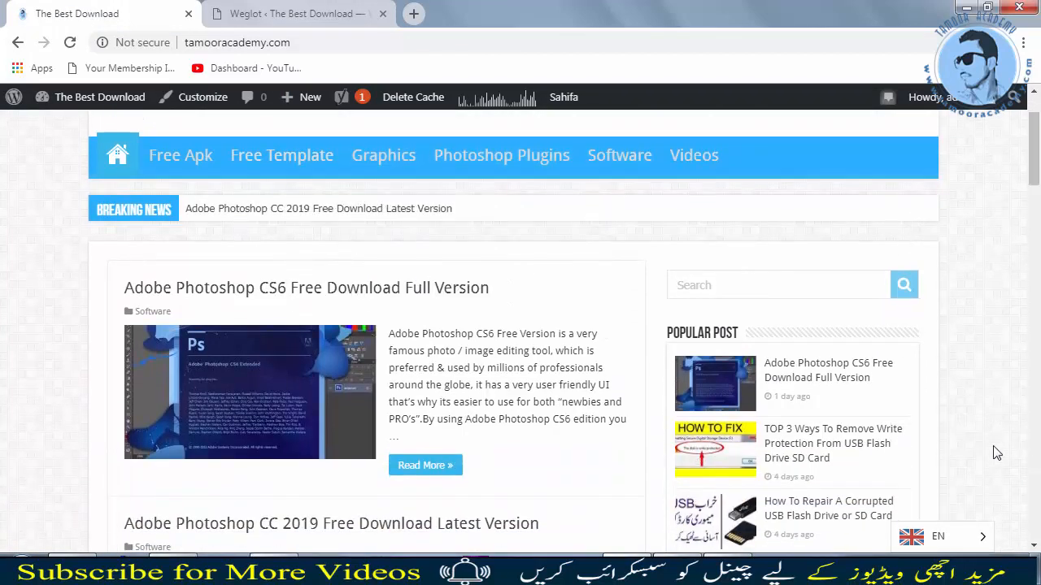
left_click(960, 536)
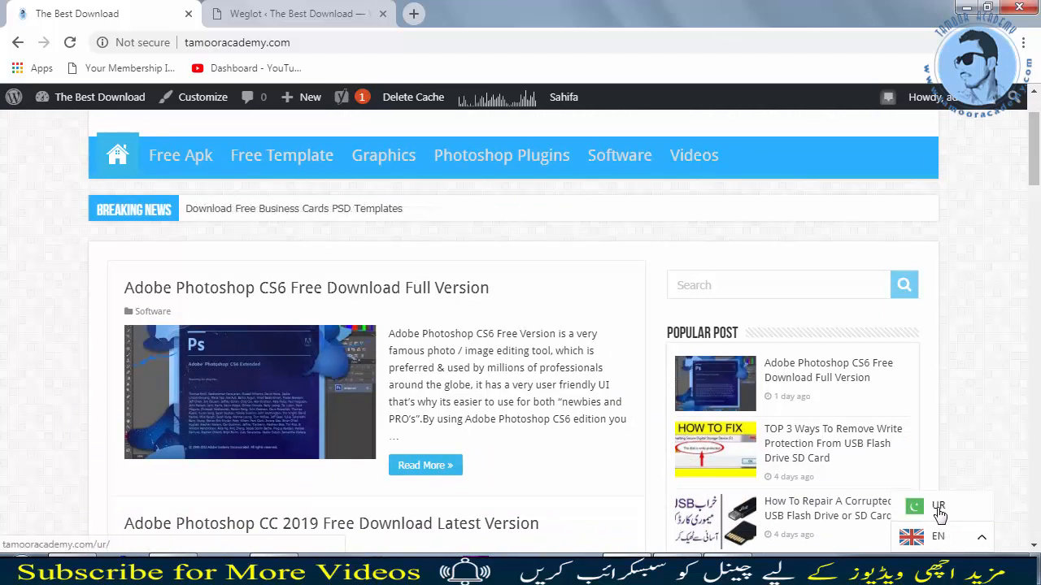
left_click(939, 509)
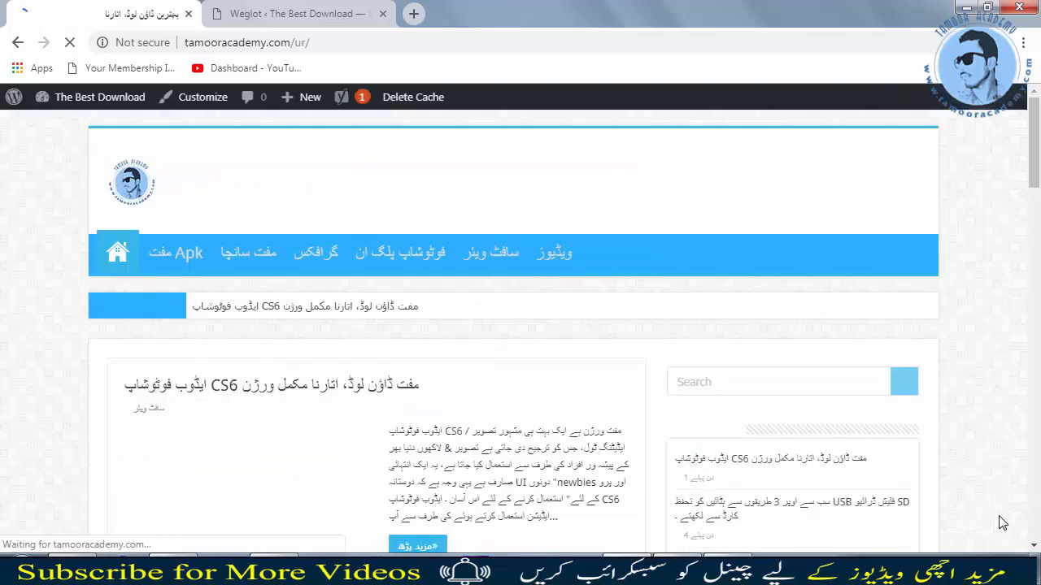
Step: Browse the Urdu version of the homepage, then switch the site back to EN
scroll(383, 399, "down", 4)
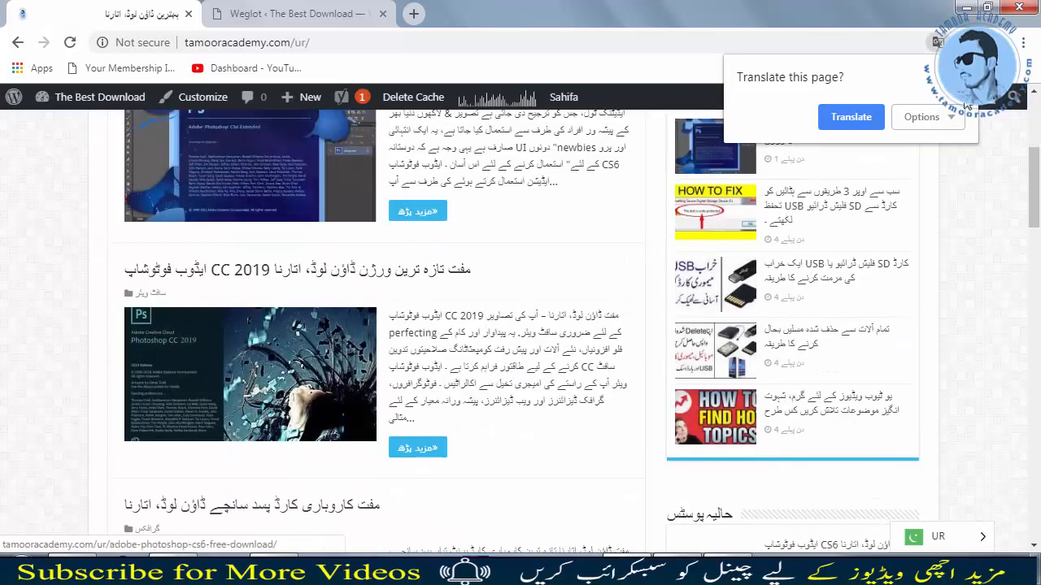
scroll(277, 283, "down", 4)
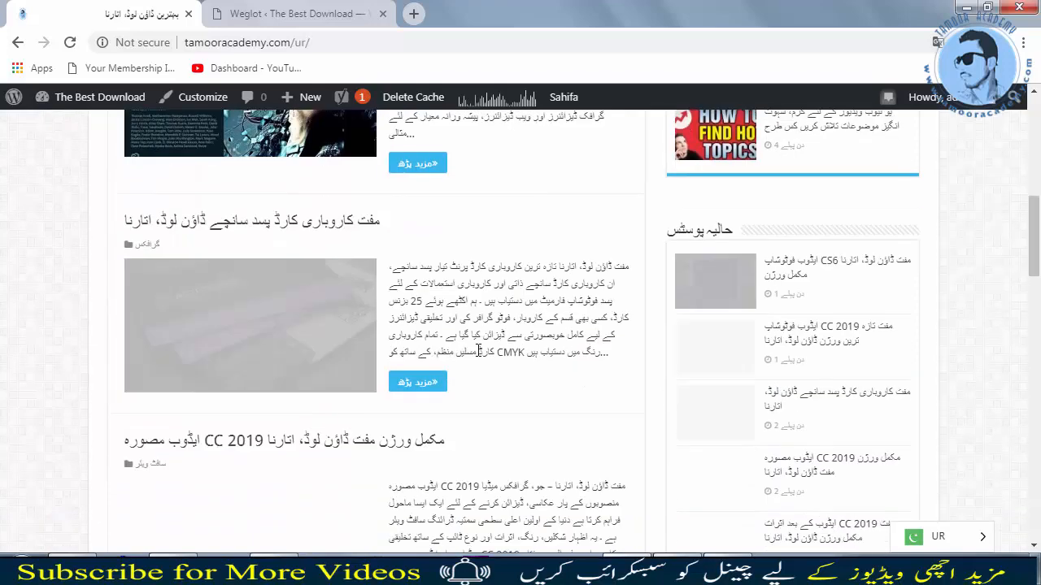
scroll(276, 282, "down", 5)
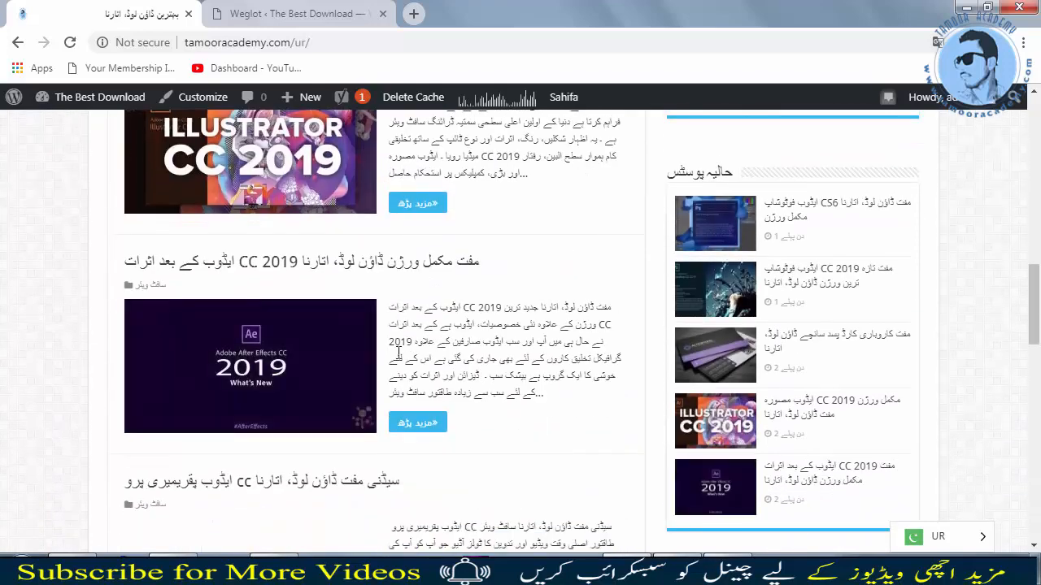
scroll(395, 348, "up", 13)
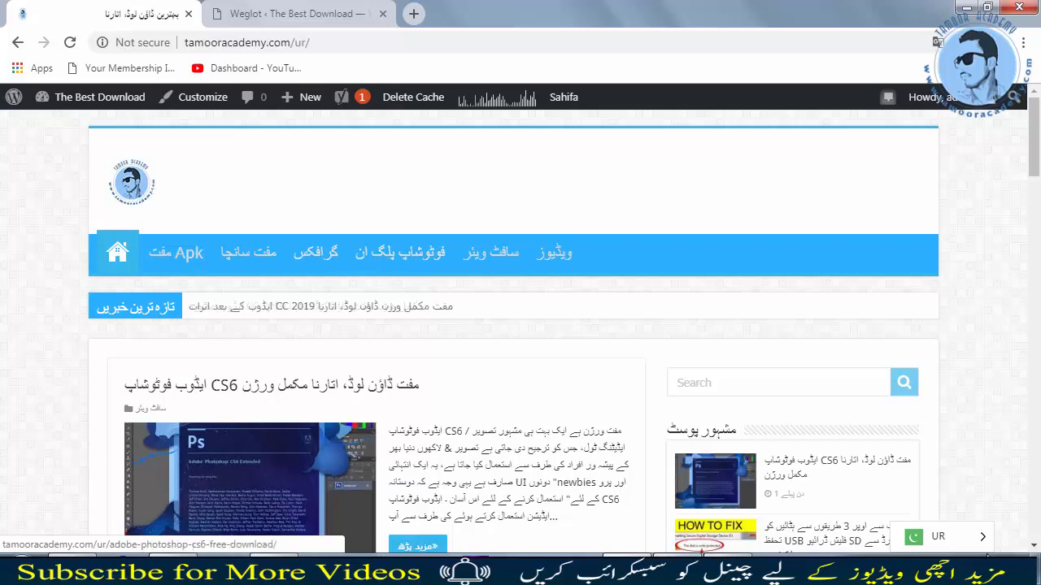
mouse_move(968, 546)
left_click(960, 509)
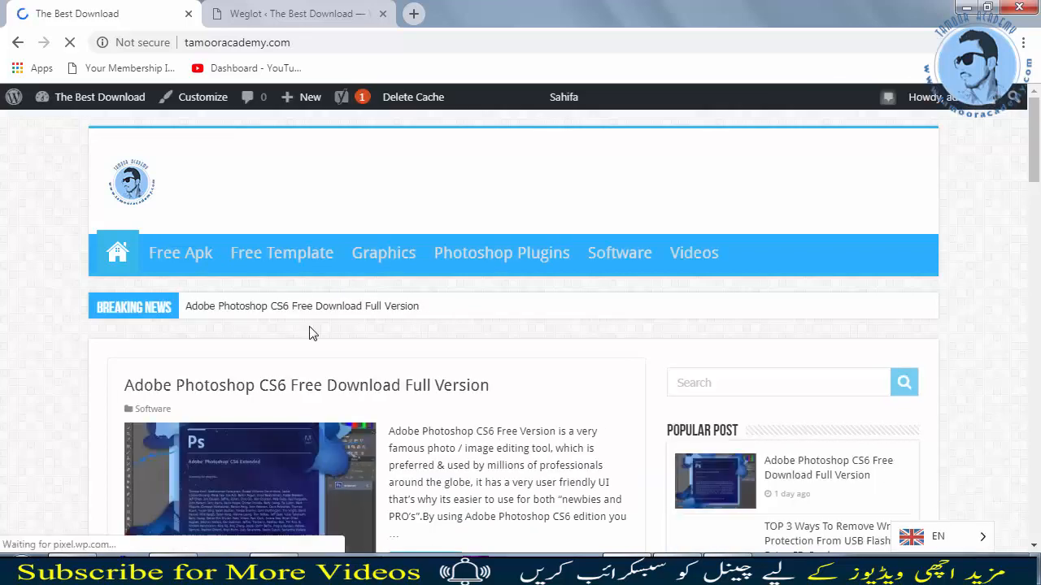
Step: Add Arabic to the Weglot destination languages alongside Urdu
left_click(268, 11)
scroll(510, 365, "down", 1)
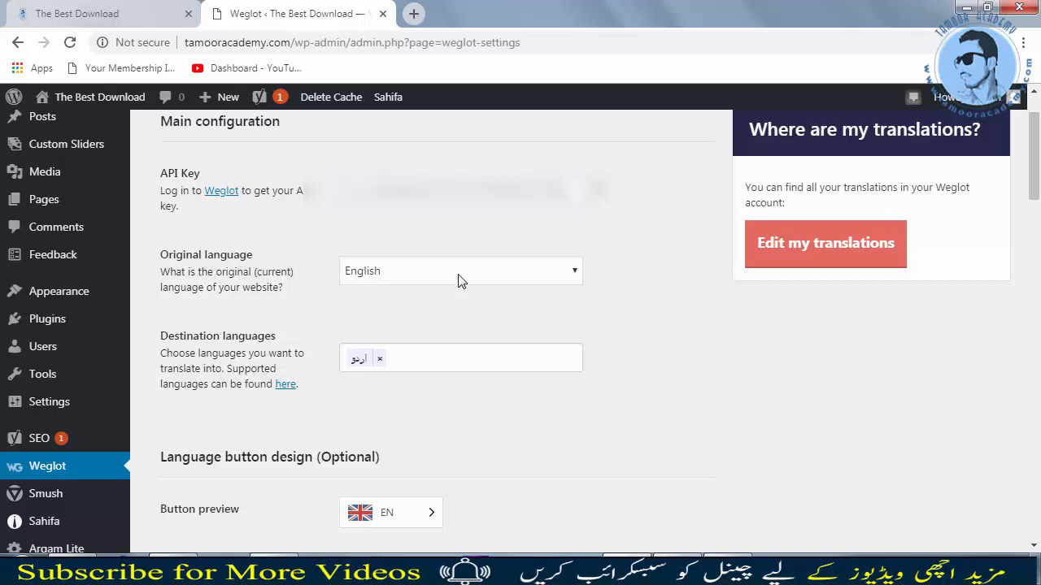
scroll(460, 280, "down", 1)
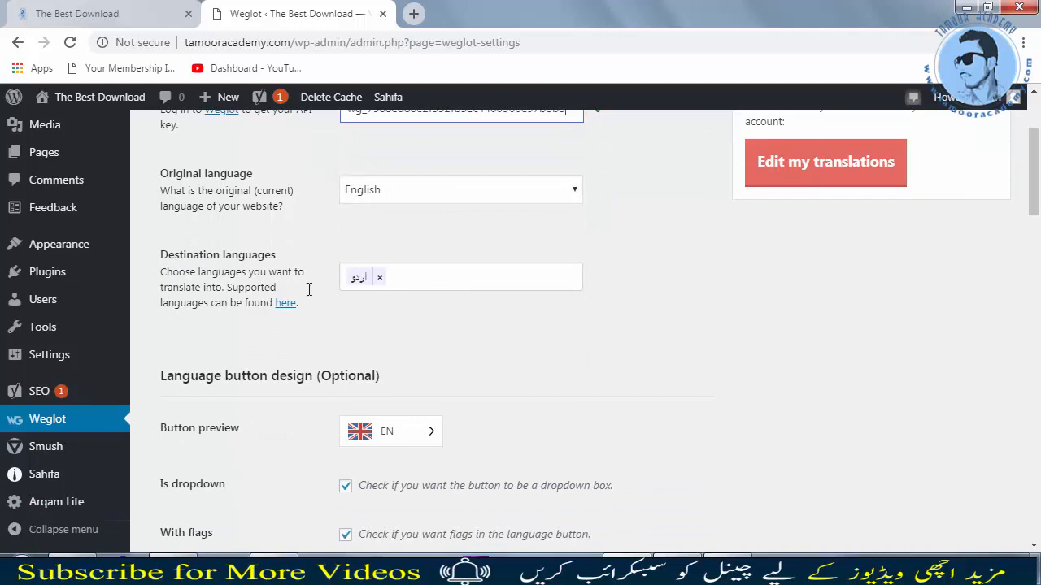
left_click(448, 280)
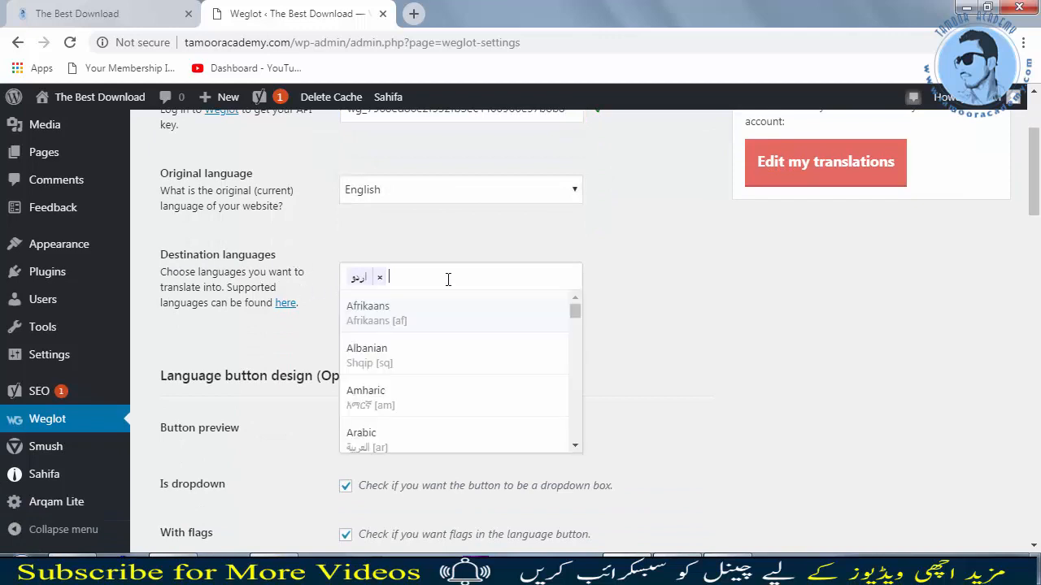
left_click(689, 306)
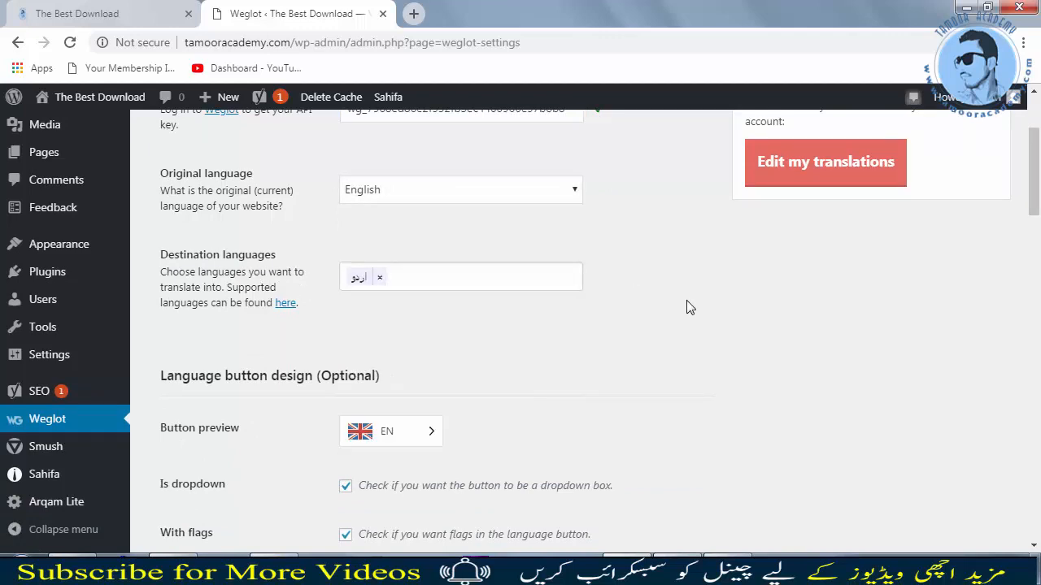
left_click(448, 280)
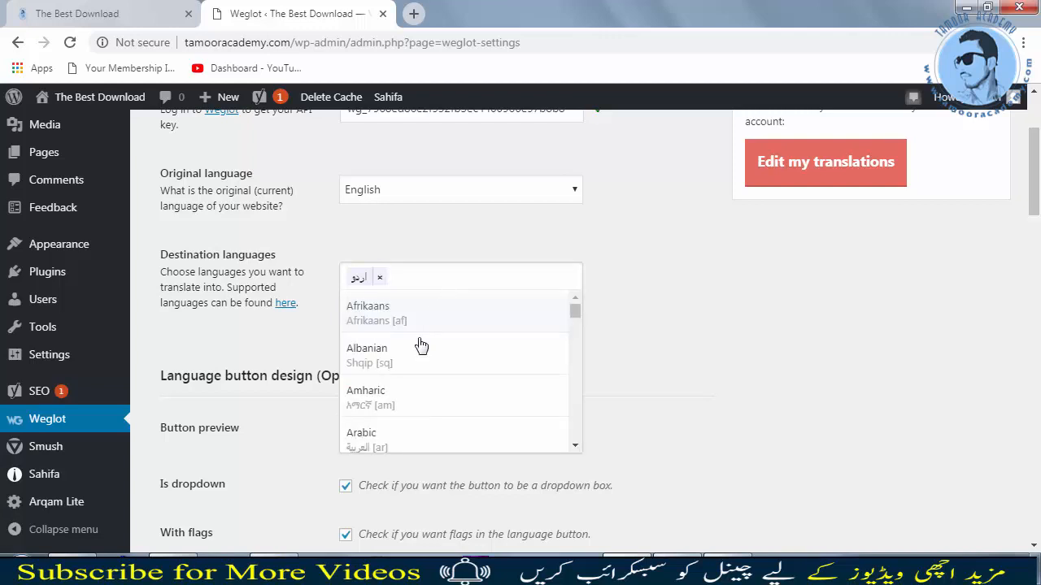
left_click(374, 440)
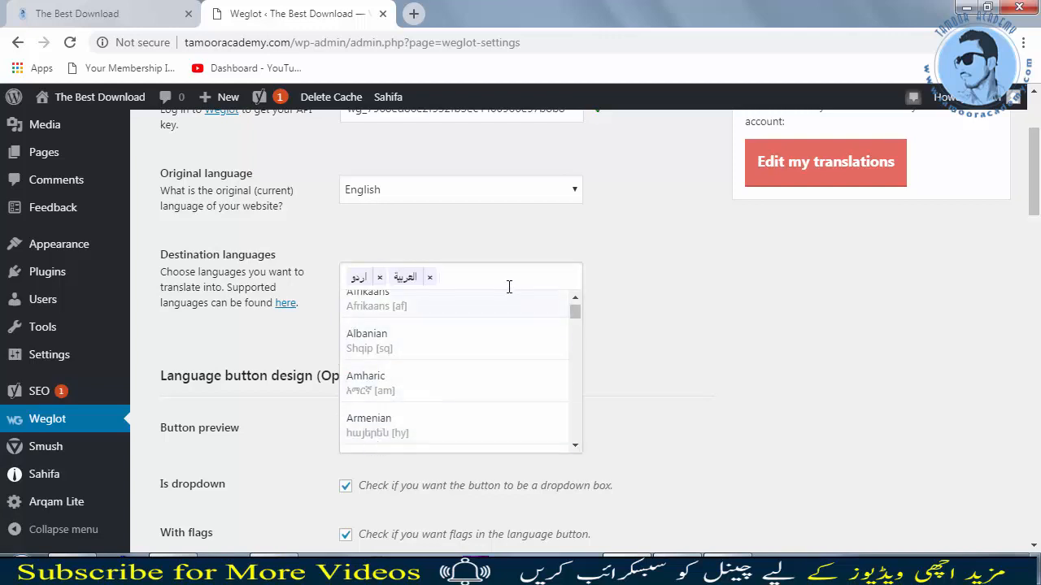
Step: Add Bengali and French to the destination languages as well
scroll(468, 358, "down", 4)
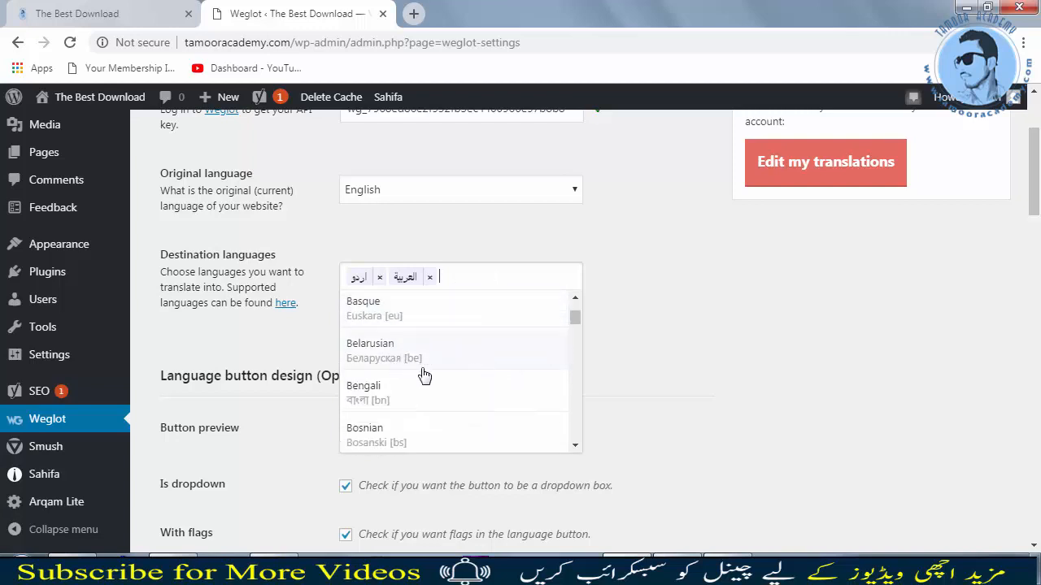
left_click(391, 313)
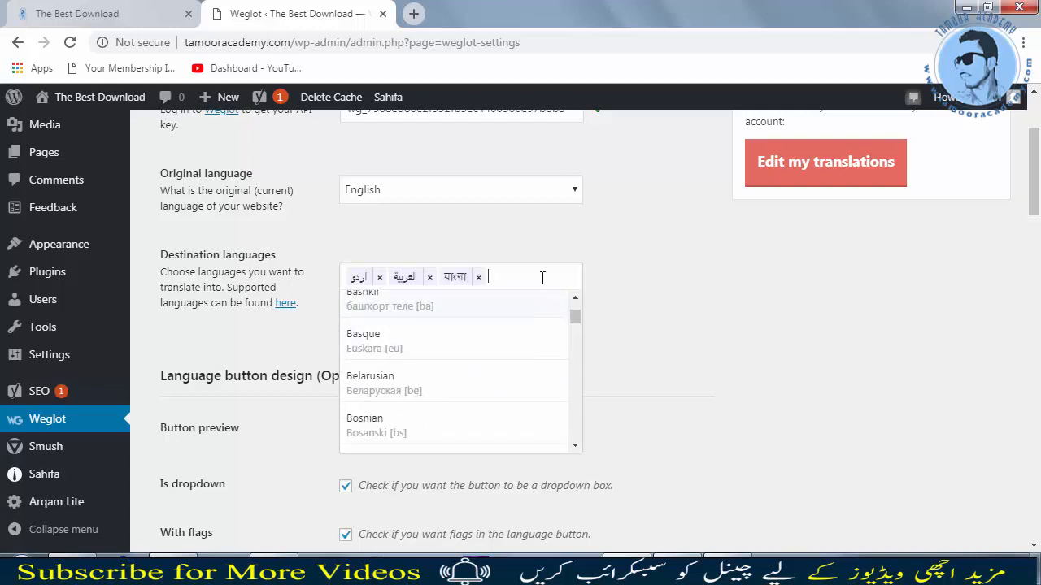
scroll(448, 398, "down", 4)
scroll(462, 398, "down", 6)
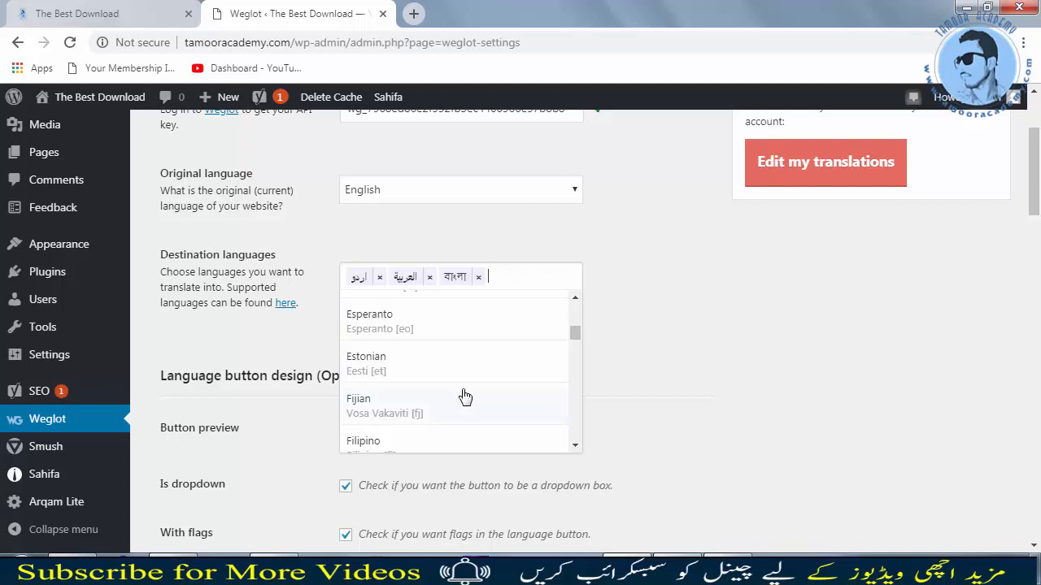
scroll(464, 397, "down", 2)
left_click(388, 368)
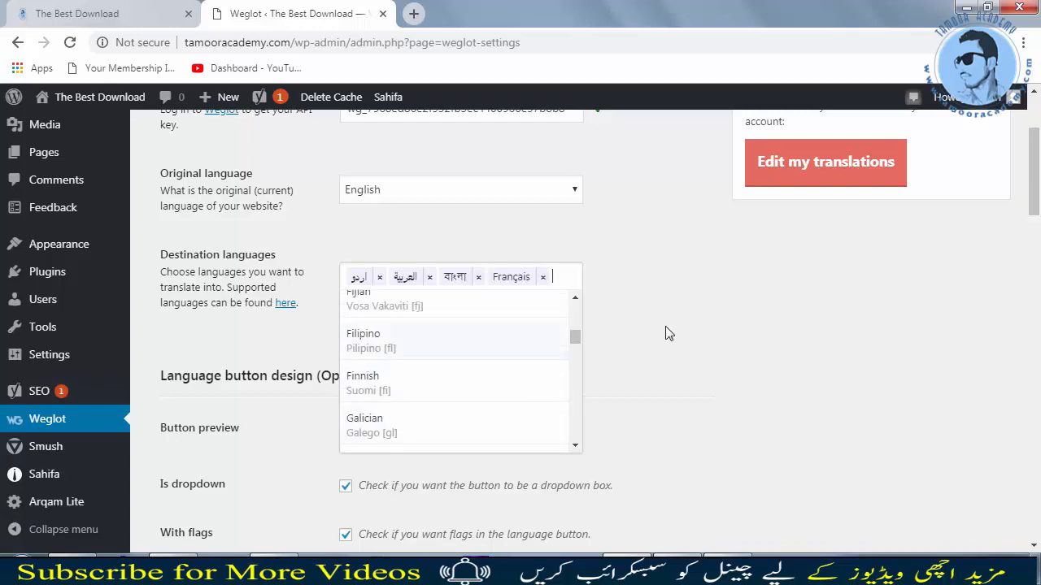
left_click(659, 317)
Step: Save the Weglot settings changes
scroll(696, 344, "up", 2)
scroll(694, 344, "down", 9)
scroll(693, 345, "down", 3)
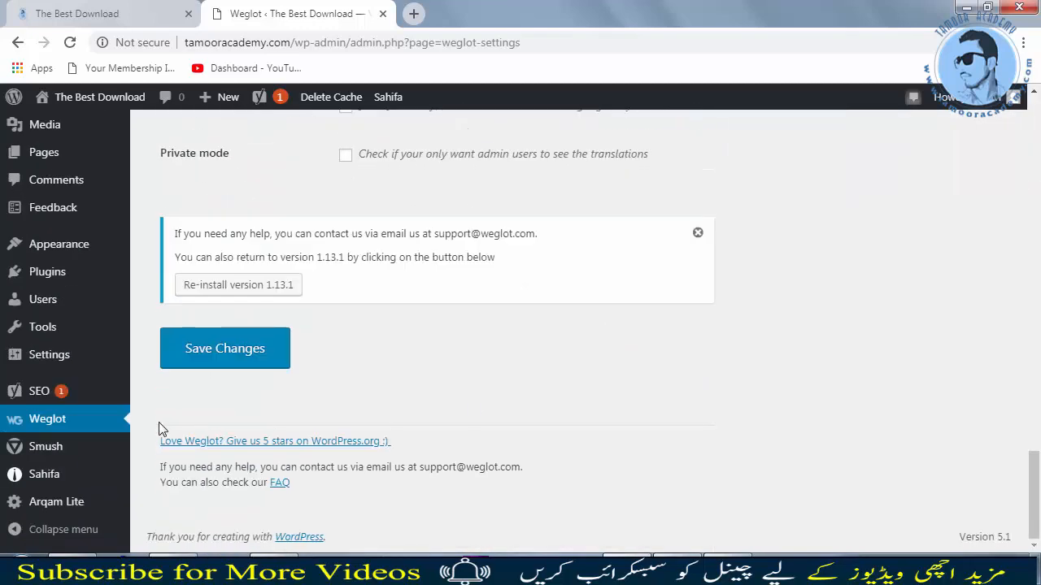
left_click(218, 351)
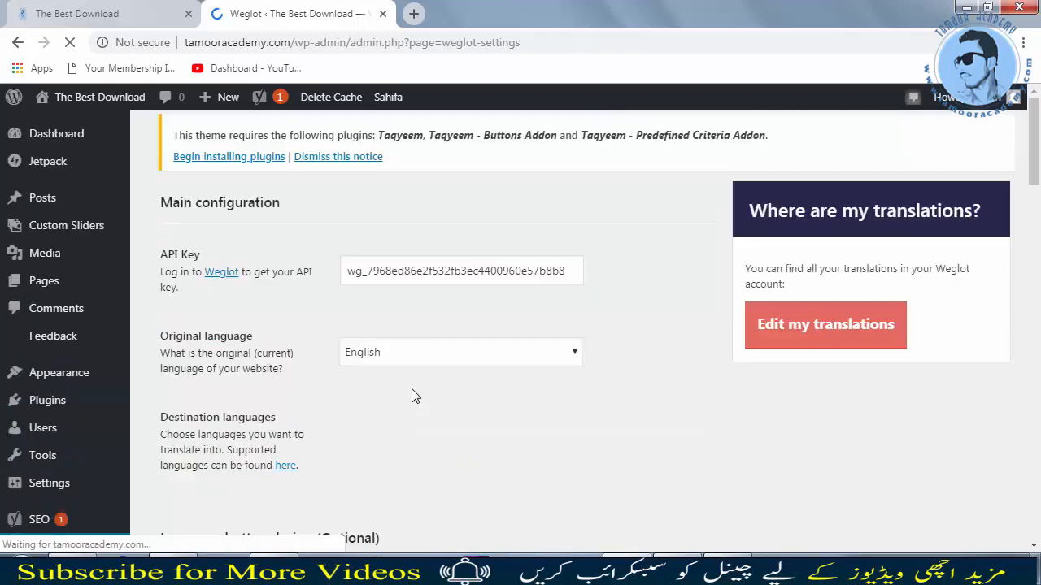
Step: Toggle the Is dropdown and With flags options off and back on to preview the language button
scroll(529, 444, "down", 1)
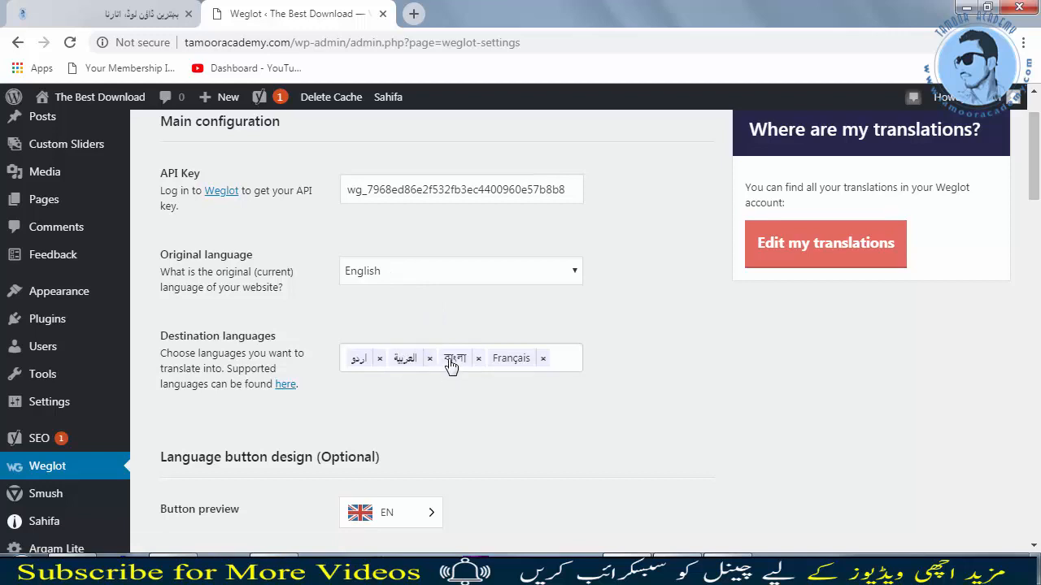
scroll(514, 376, "down", 3)
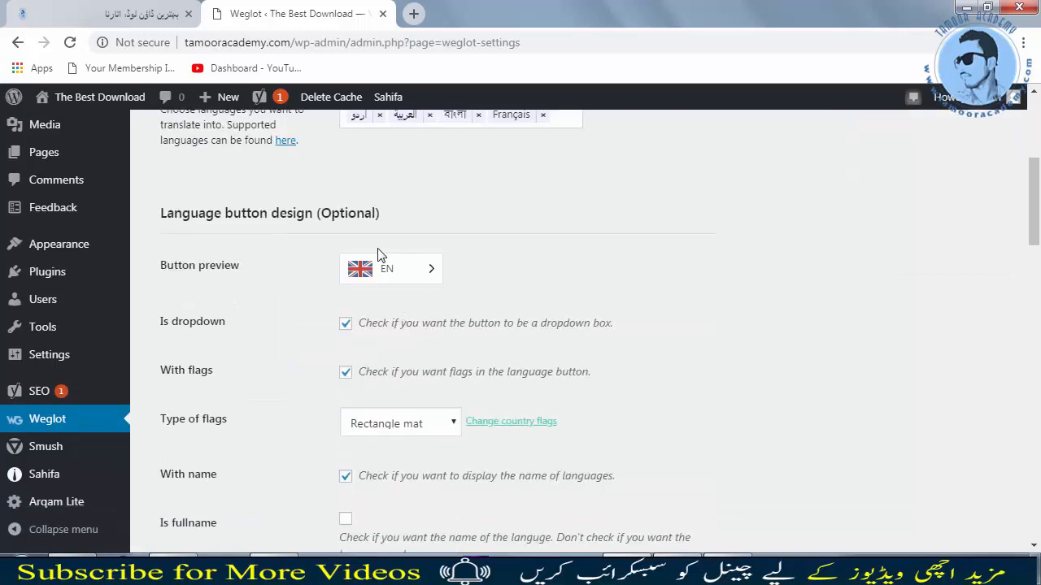
left_click(348, 323)
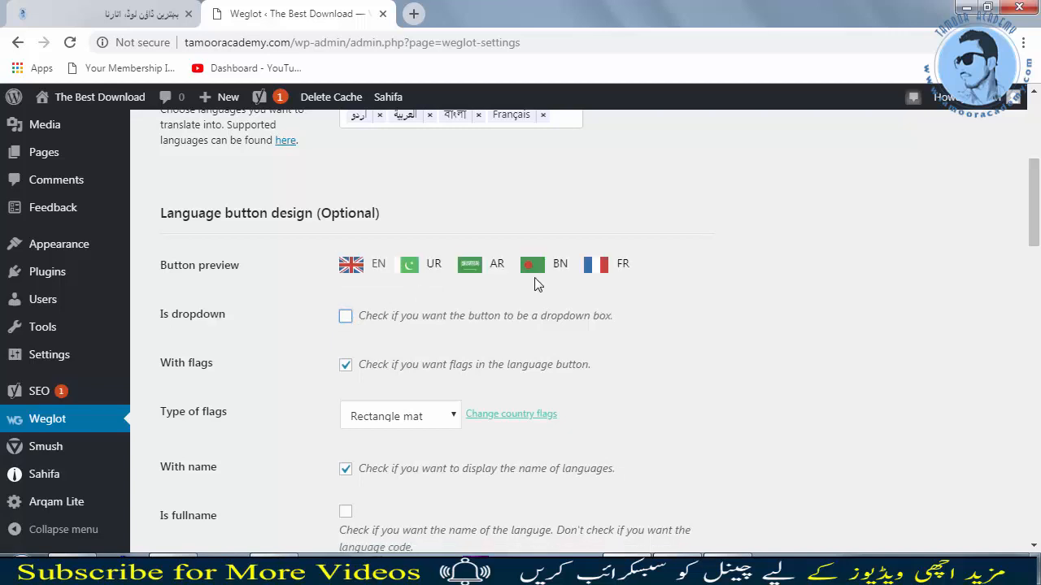
left_click(346, 318)
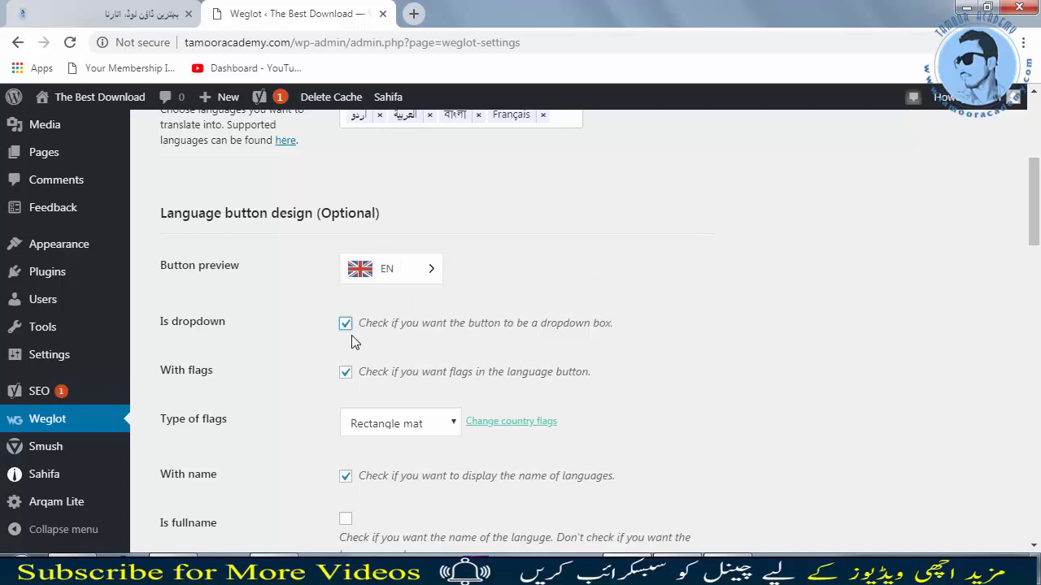
left_click(346, 375)
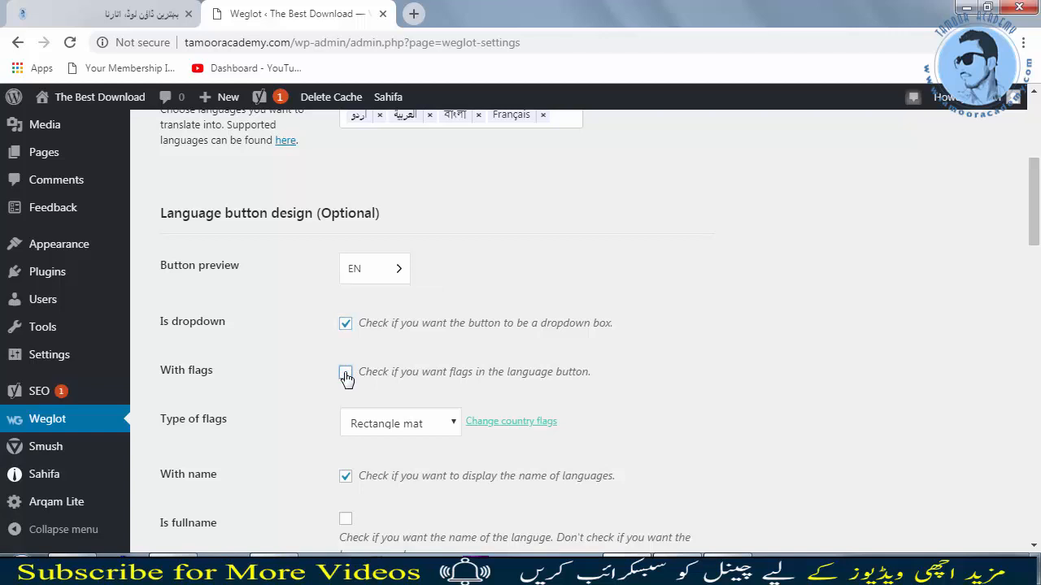
left_click(345, 375)
Step: Set the language button's type of flags to Circle
scroll(377, 338, "down", 2)
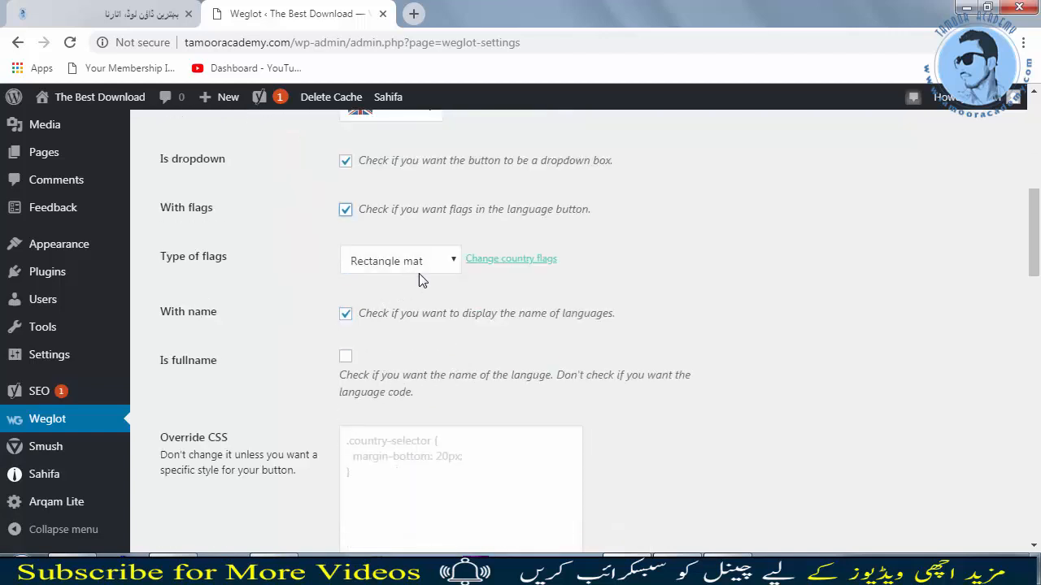
left_click(405, 268)
left_click(377, 329)
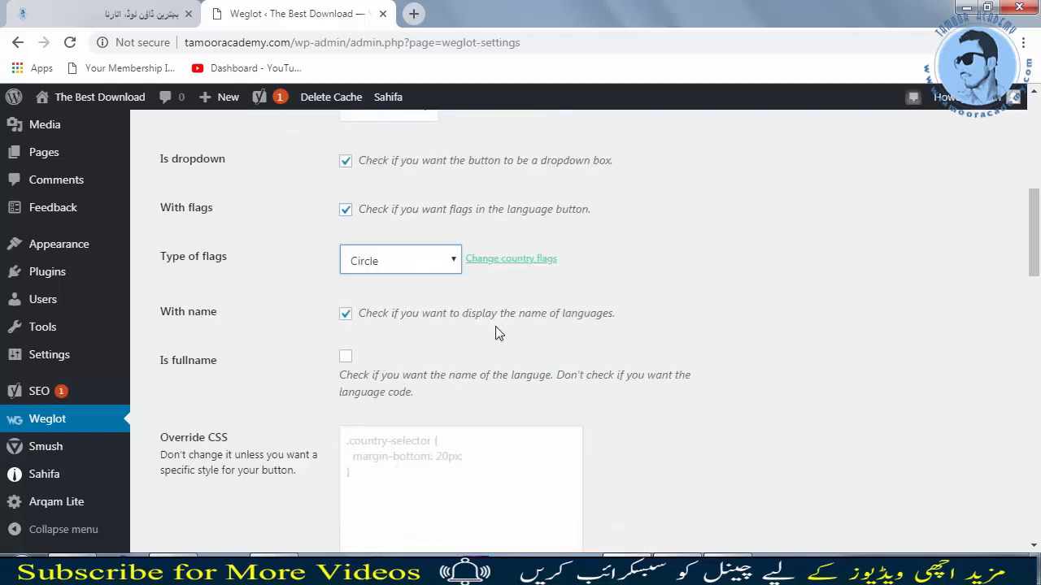
Step: Preview the language button and review the button position options
scroll(430, 289, "up", 2)
left_click(423, 273)
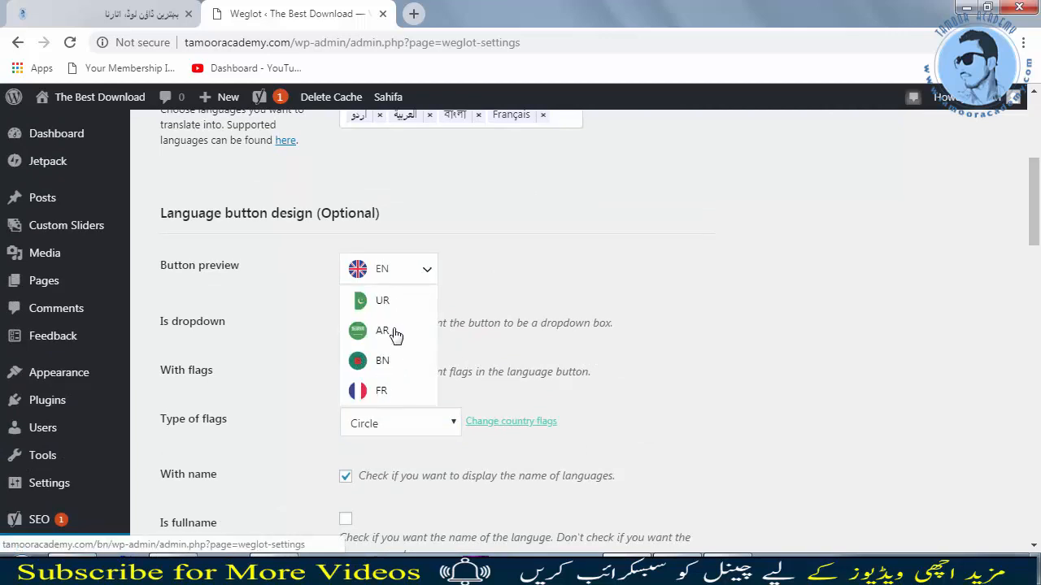
scroll(356, 327, "up", 4)
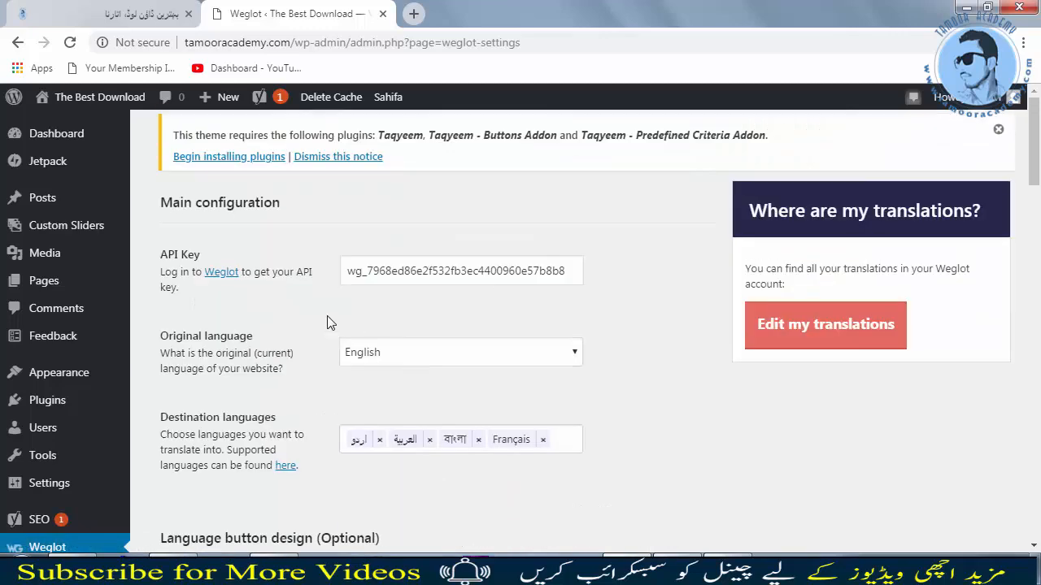
scroll(418, 374, "down", 8)
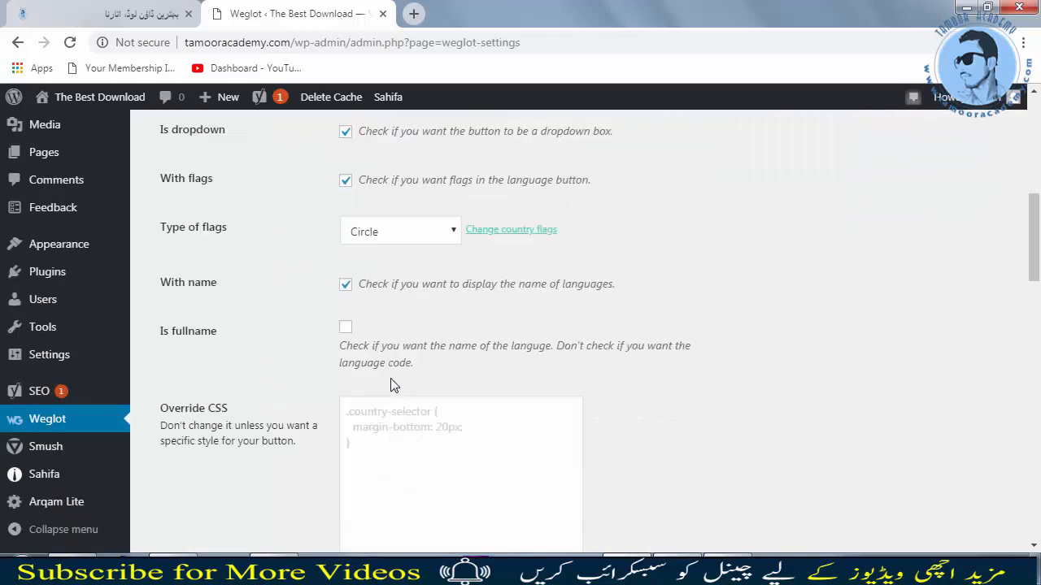
scroll(434, 320, "down", 4)
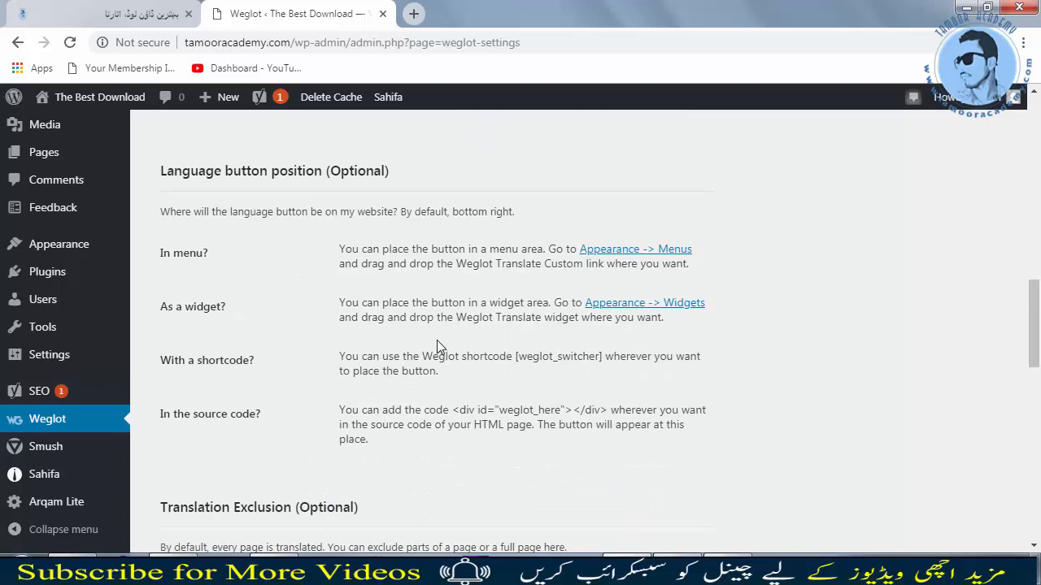
scroll(437, 341, "down", 2)
scroll(434, 341, "up", 1)
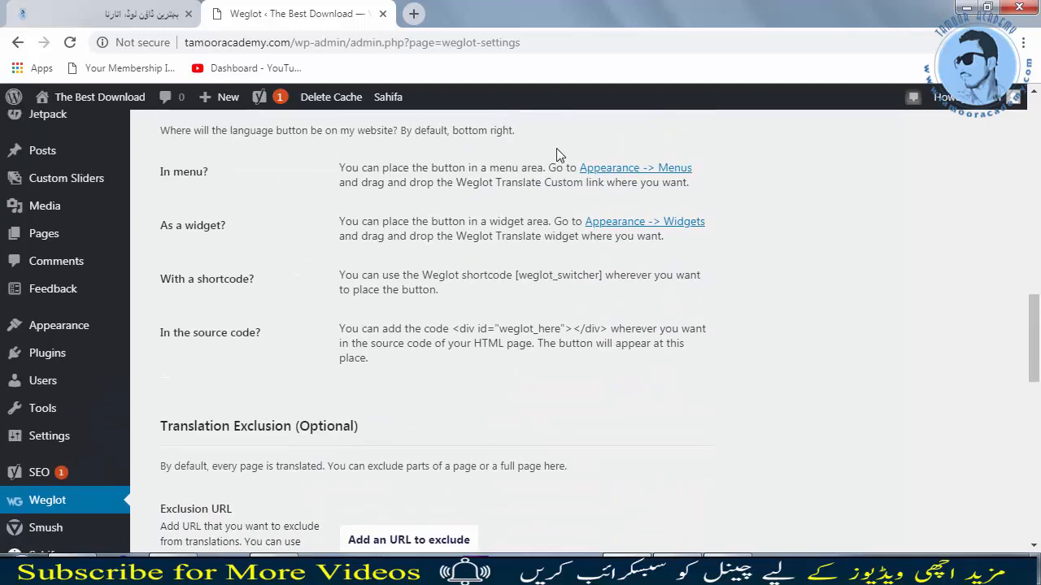
Step: Open the Urdu site's Free Template category page and copy its address
left_click(175, 18)
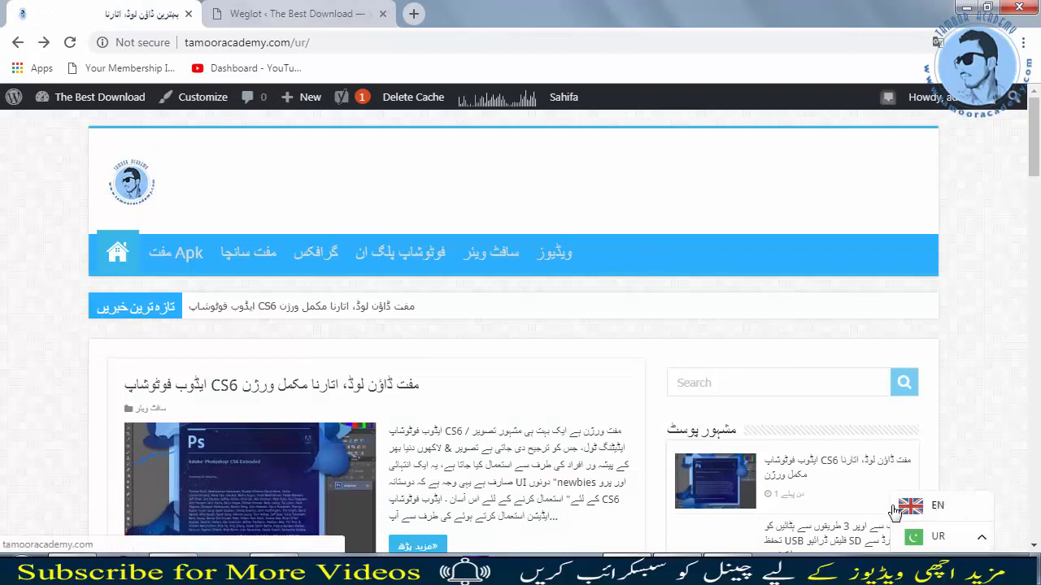
left_click(280, 13)
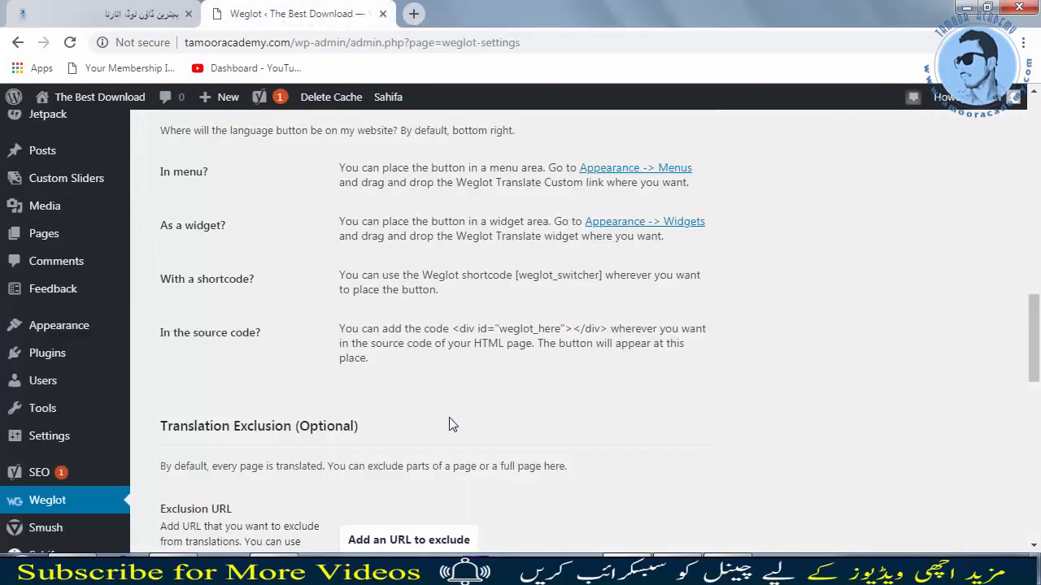
scroll(467, 387, "down", 1)
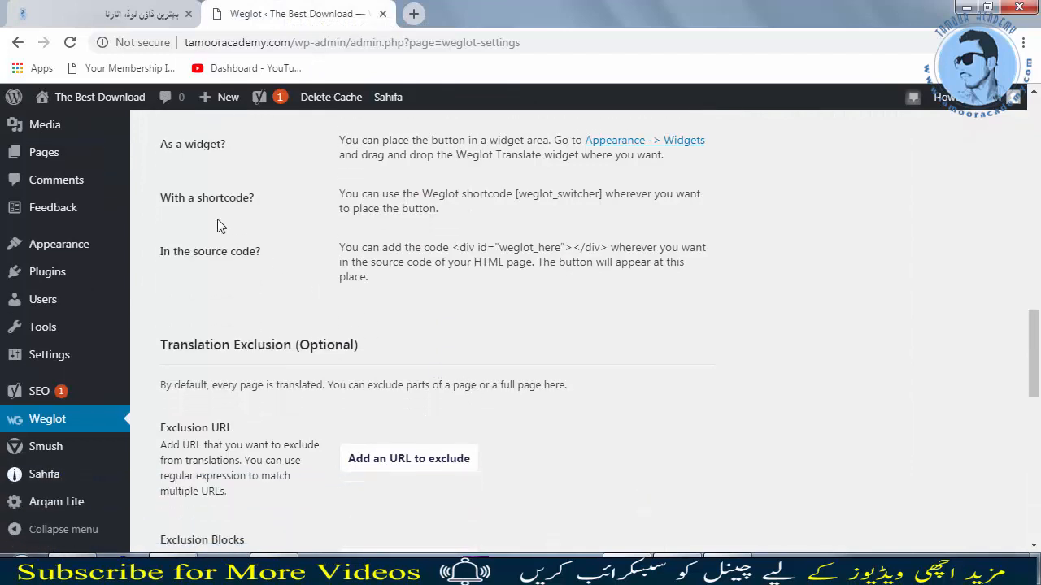
scroll(343, 332, "down", 3)
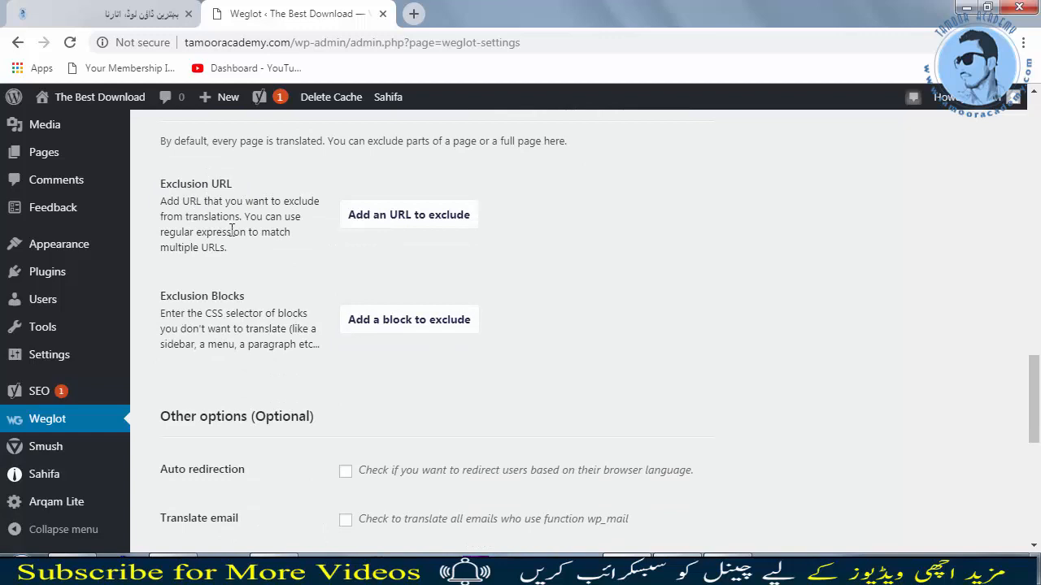
left_click(124, 11)
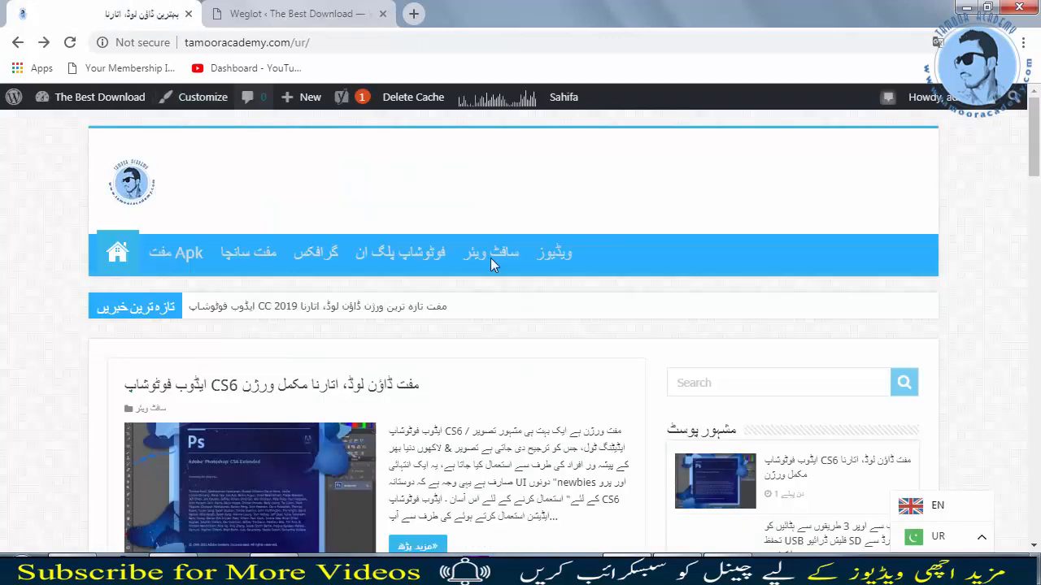
left_click(262, 258)
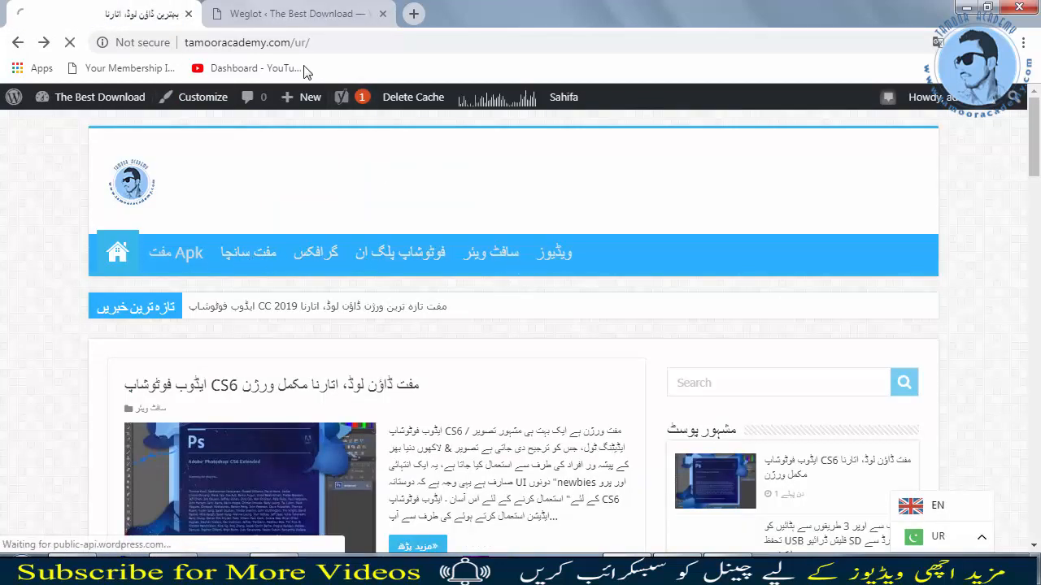
left_click(438, 50)
right_click(378, 47)
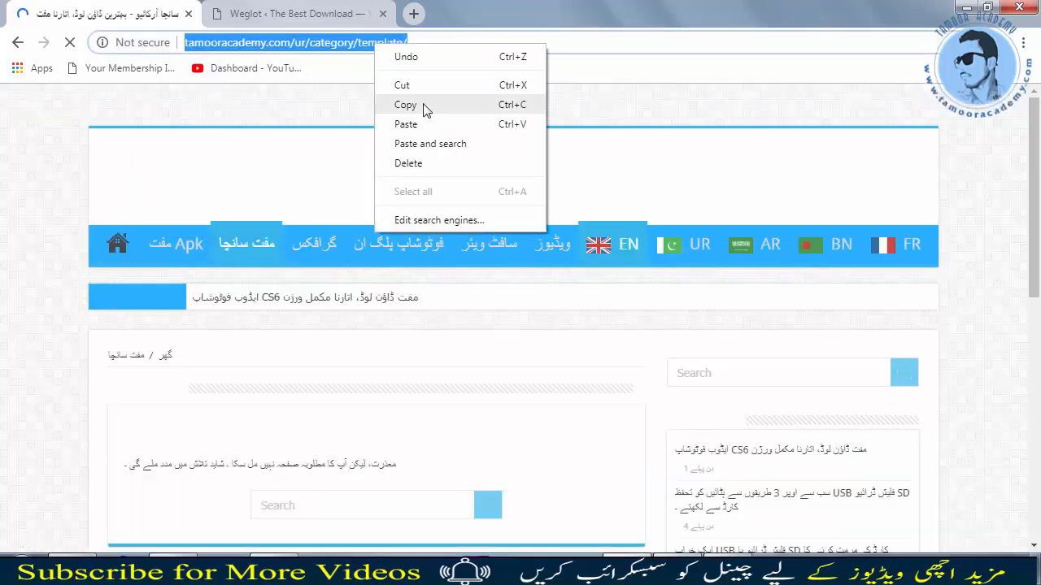
left_click(411, 106)
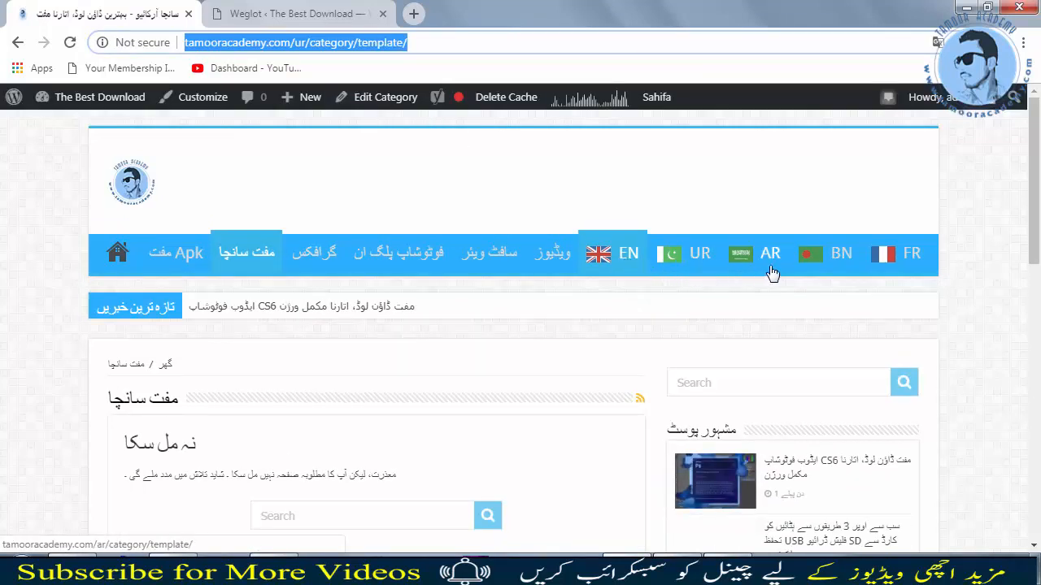
Step: Add an exclusion URL and paste the copied tamooracademy.com/ur/category/template/ address into it
left_click(292, 14)
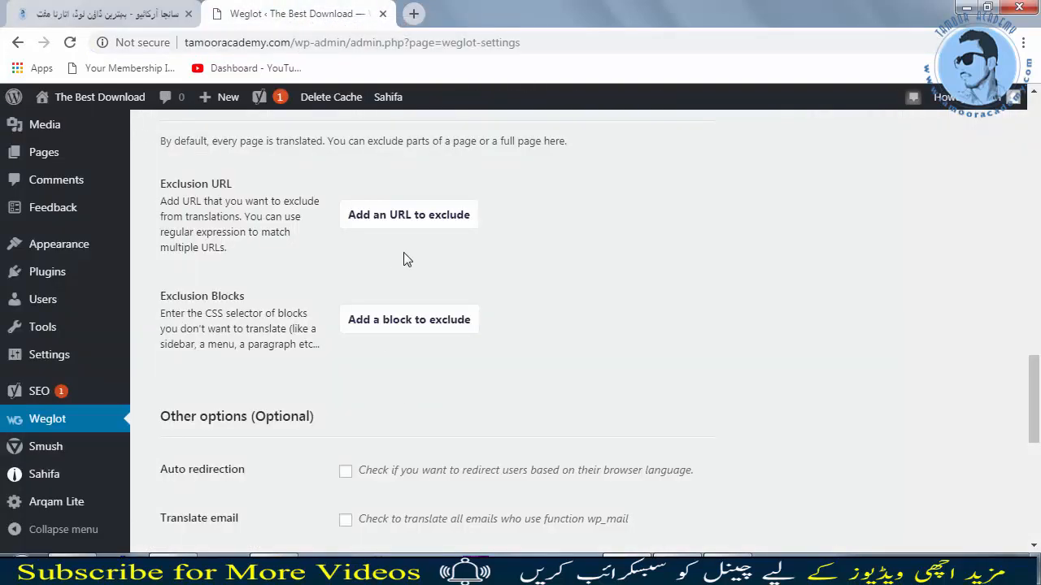
left_click(411, 214)
right_click(427, 195)
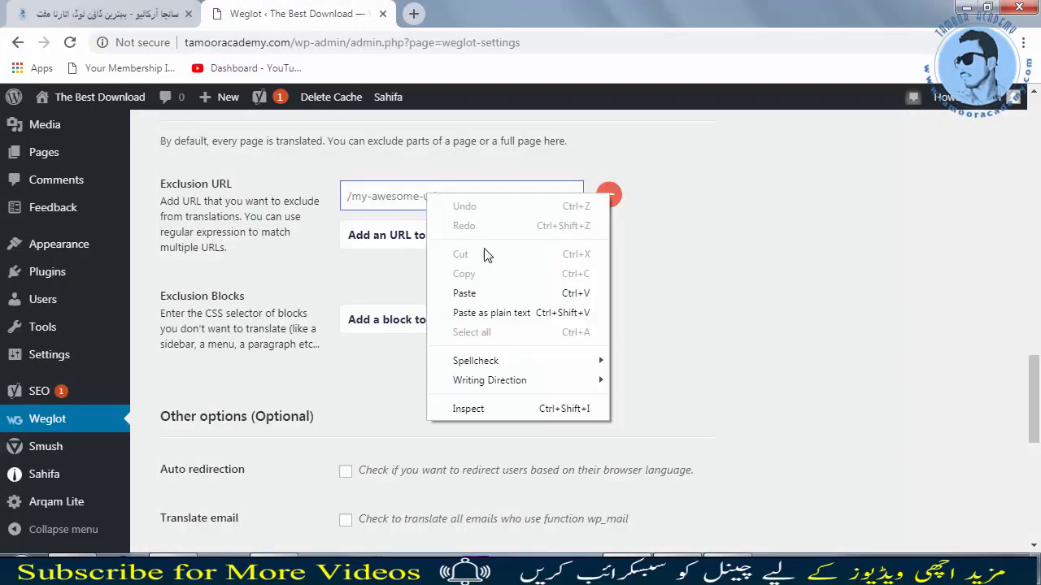
left_click(465, 294)
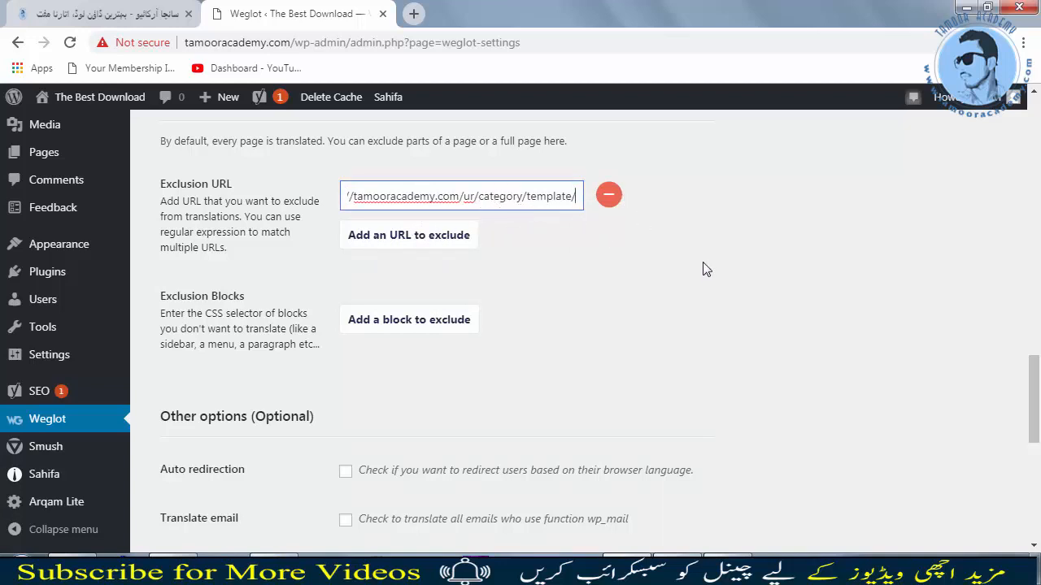
Step: Remove the Weglot Switcher custom link from the site's navigation menu and save the menu
scroll(387, 456, "down", 5)
left_click(248, 465)
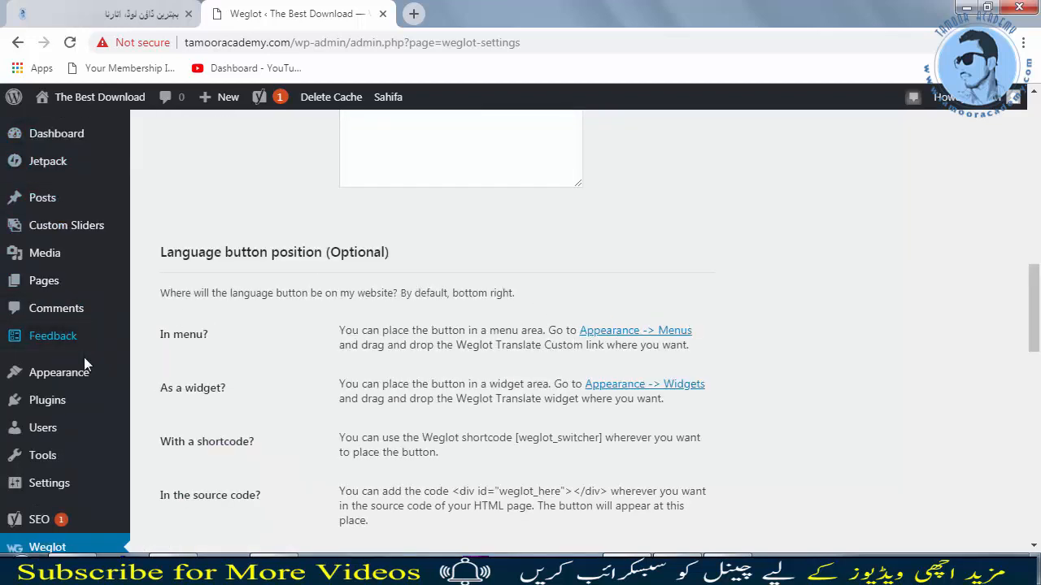
mouse_move(86, 372)
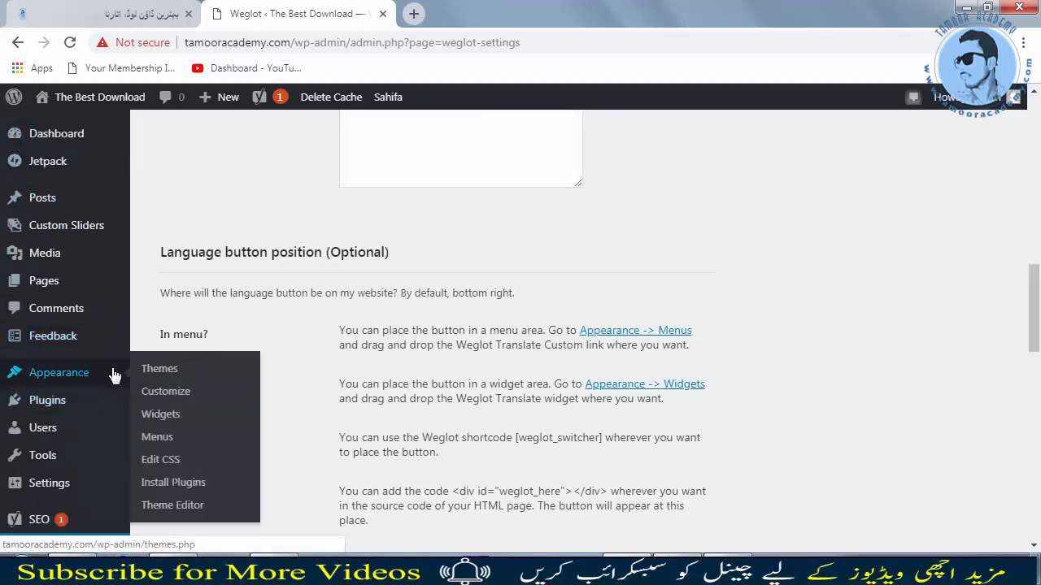
left_click(172, 448)
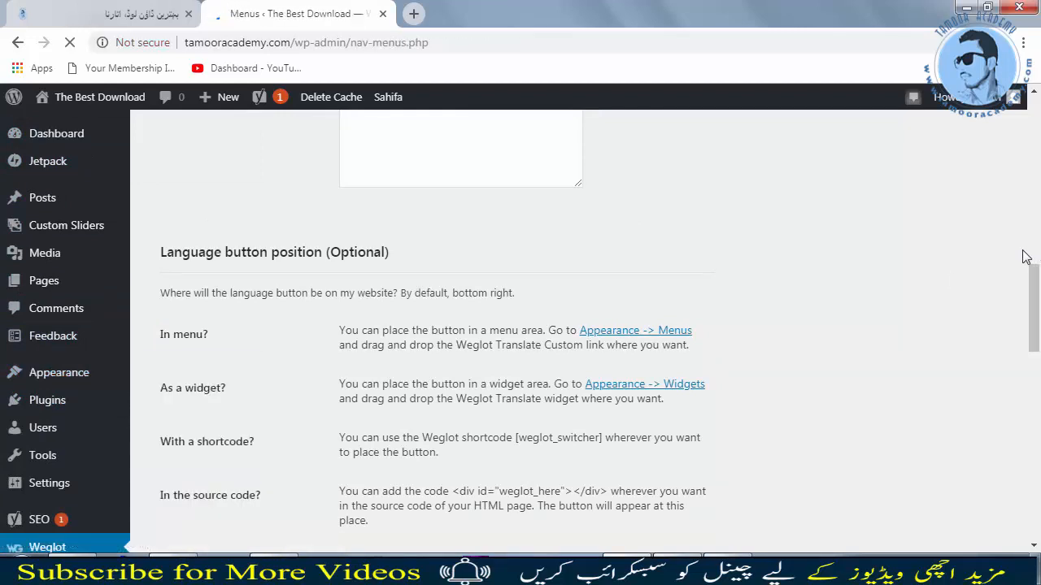
scroll(817, 300, "down", 3)
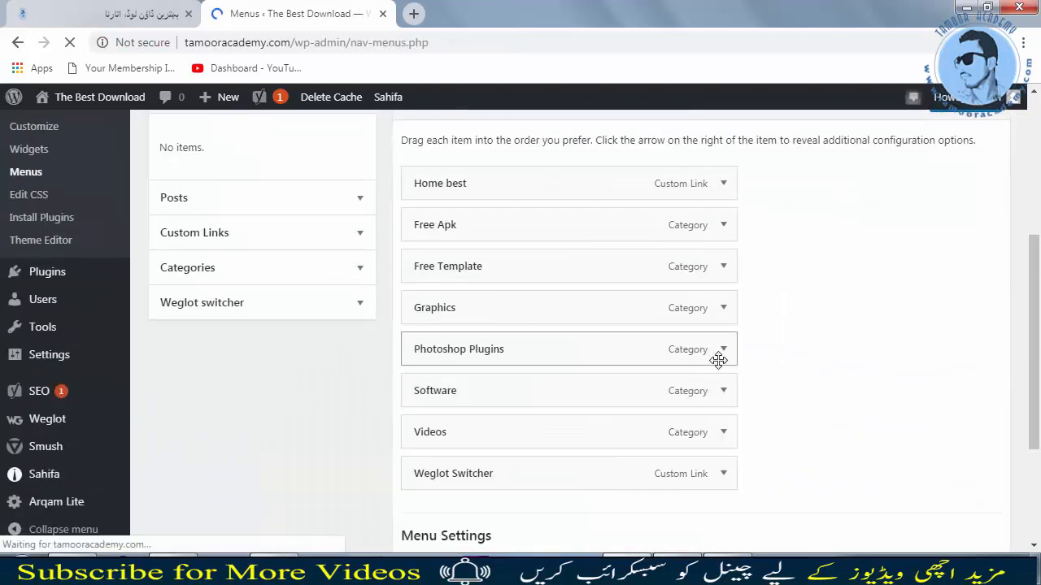
scroll(716, 359, "down", 1)
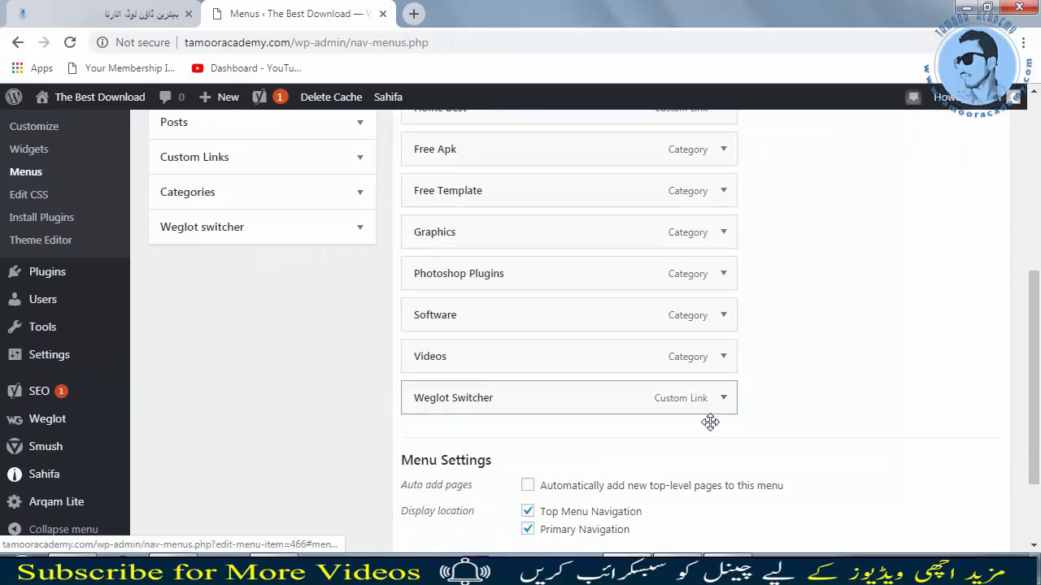
scroll(714, 420, "down", 2)
left_click(723, 278)
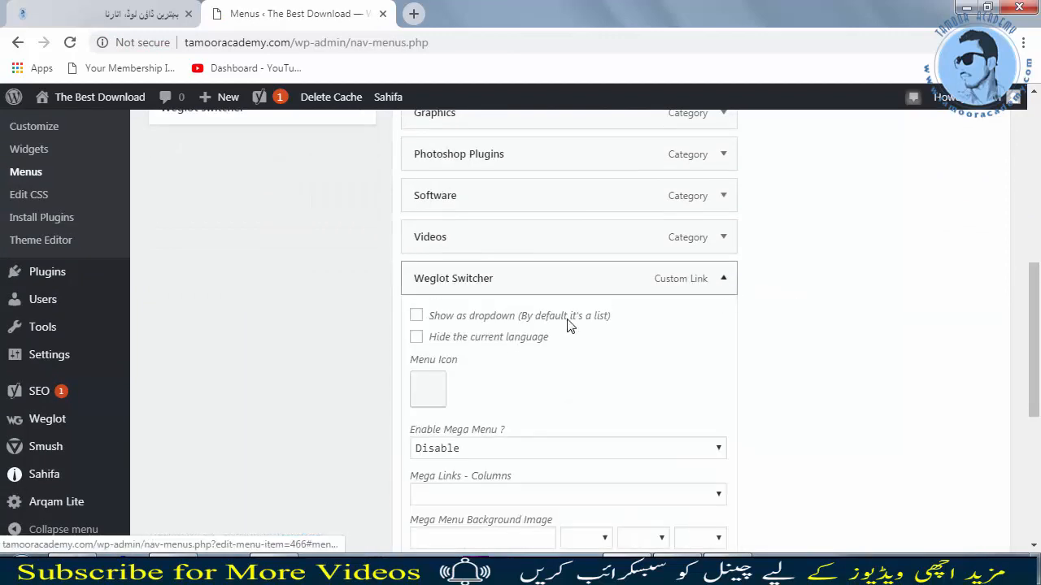
scroll(525, 431, "down", 5)
left_click(430, 275)
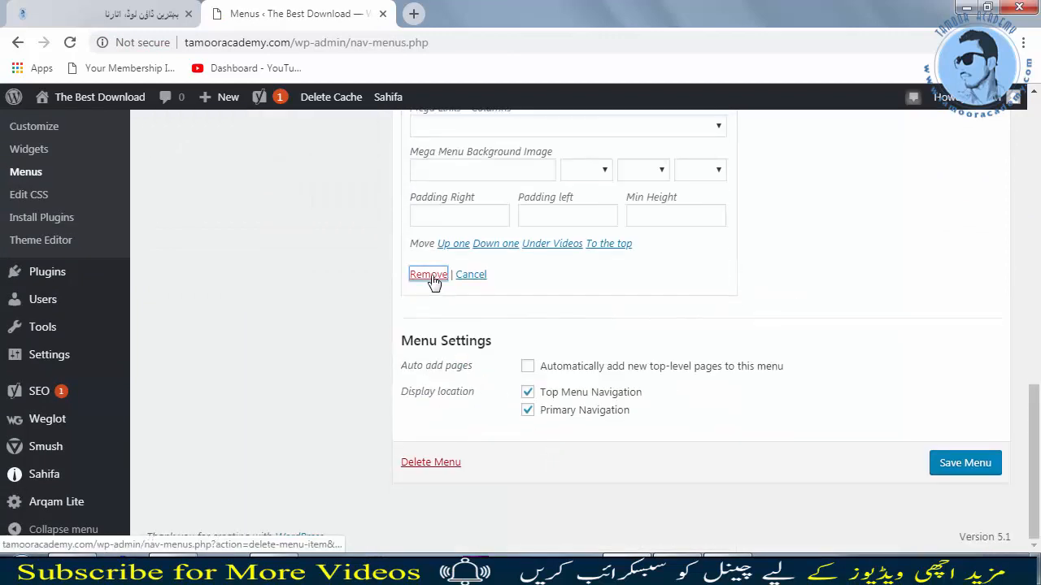
left_click(962, 464)
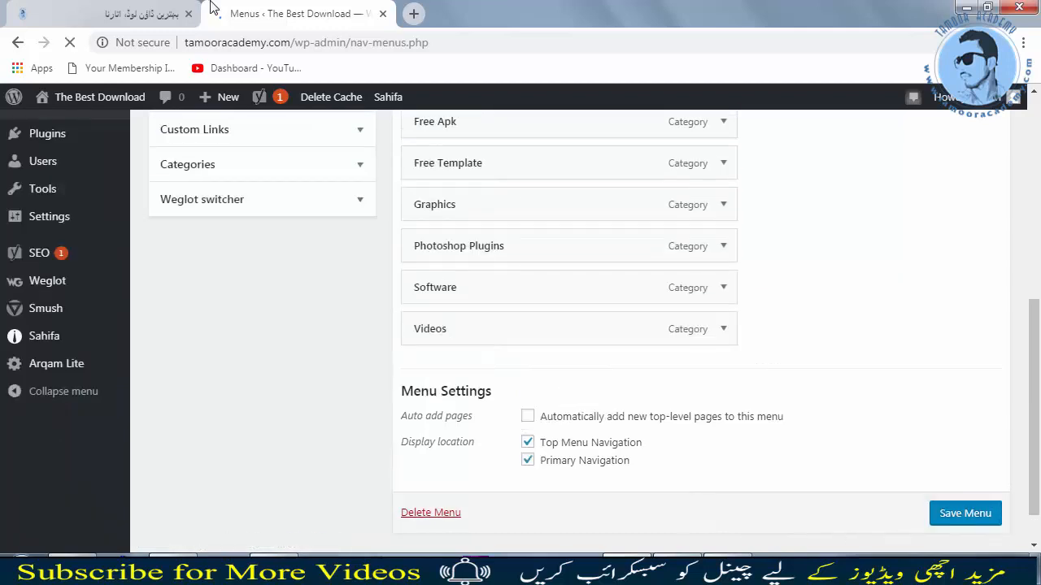
Step: Reload the Urdu front-end page and switch it to English with the floating language button
left_click(90, 8)
left_click(70, 43)
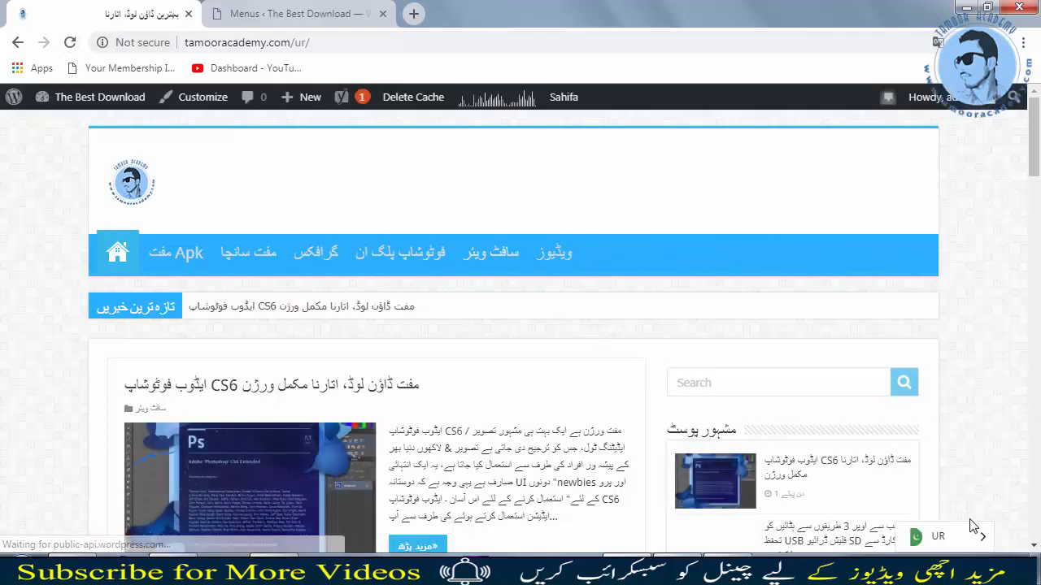
mouse_move(973, 543)
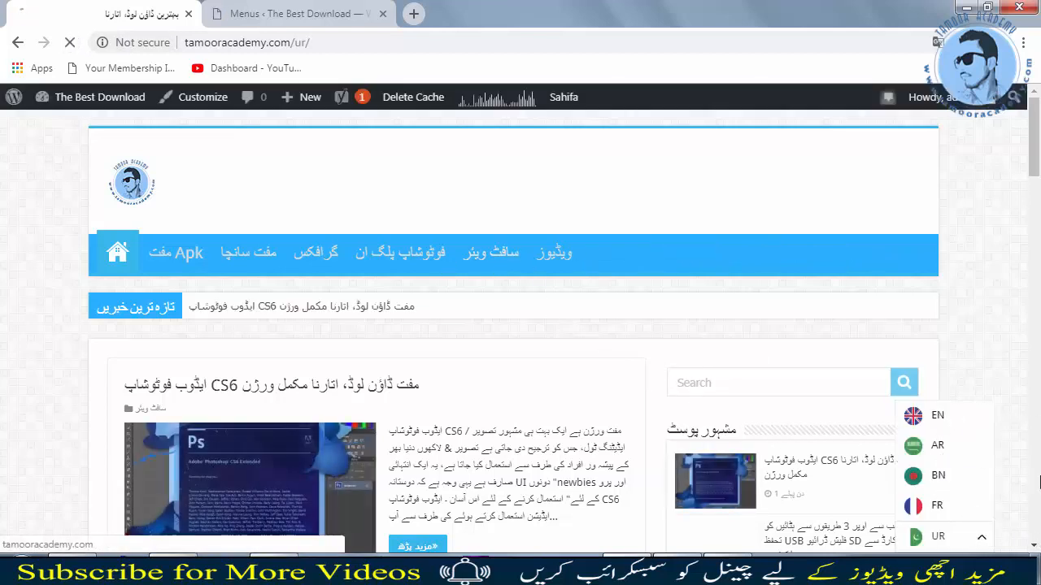
left_click(914, 416)
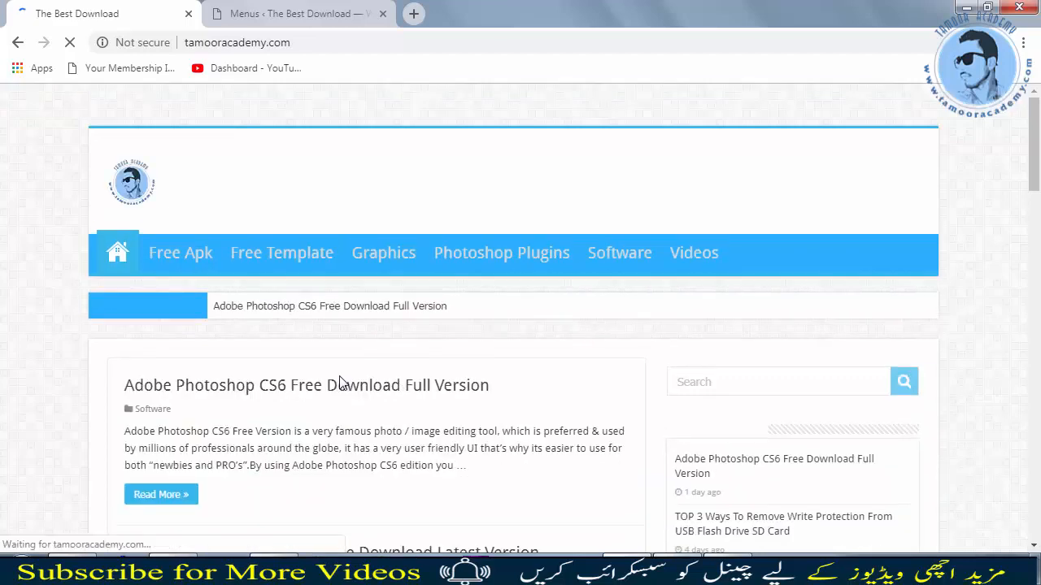
Step: Return to the Weglot settings and review the languages, button design, position and exclusion options
left_click(328, 9)
scroll(304, 355, "up", 3)
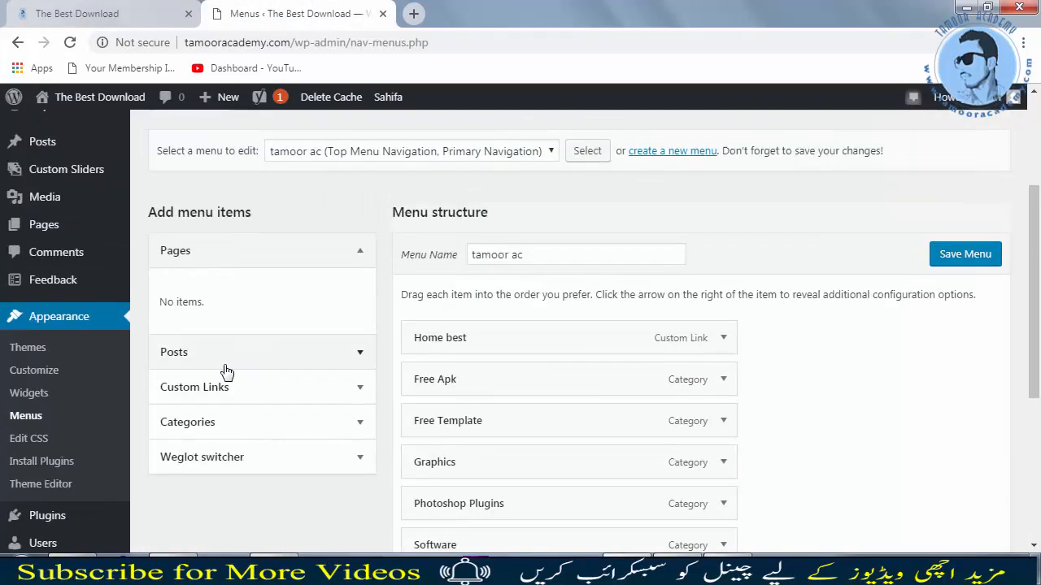
scroll(88, 474, "down", 1)
scroll(48, 488, "down", 1)
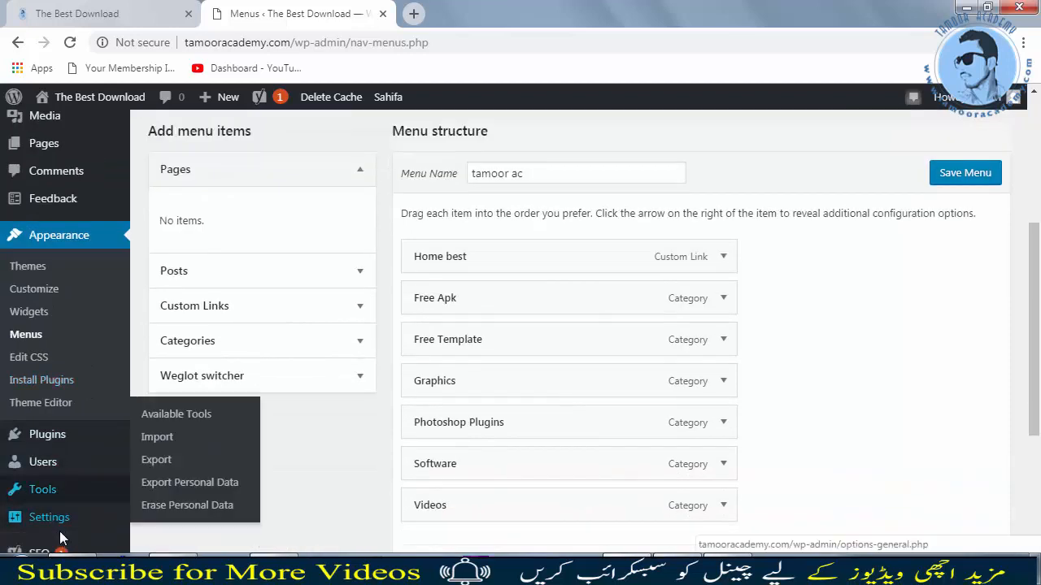
scroll(60, 537, "down", 2)
mouse_move(63, 511)
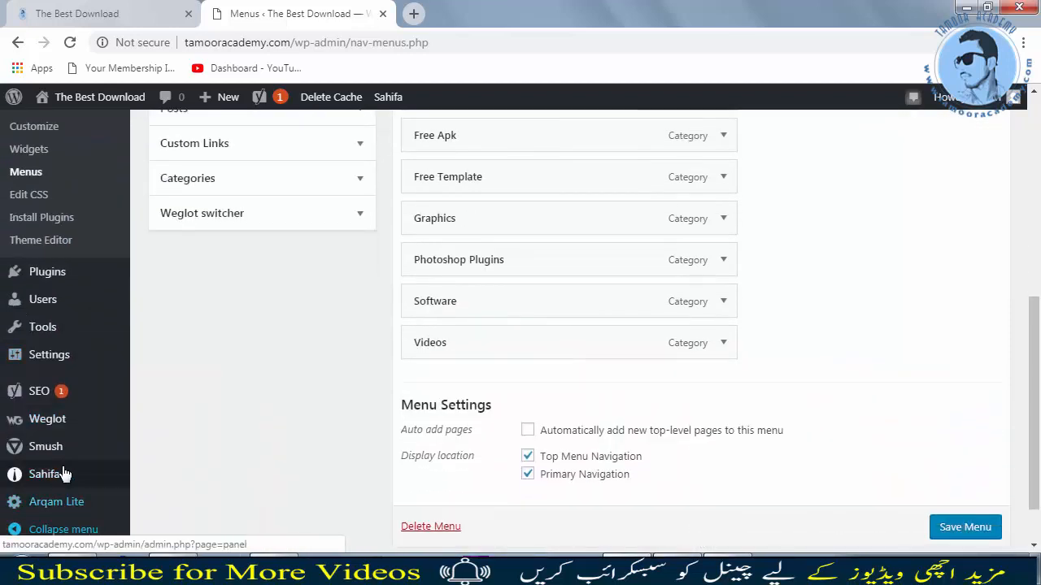
left_click(59, 421)
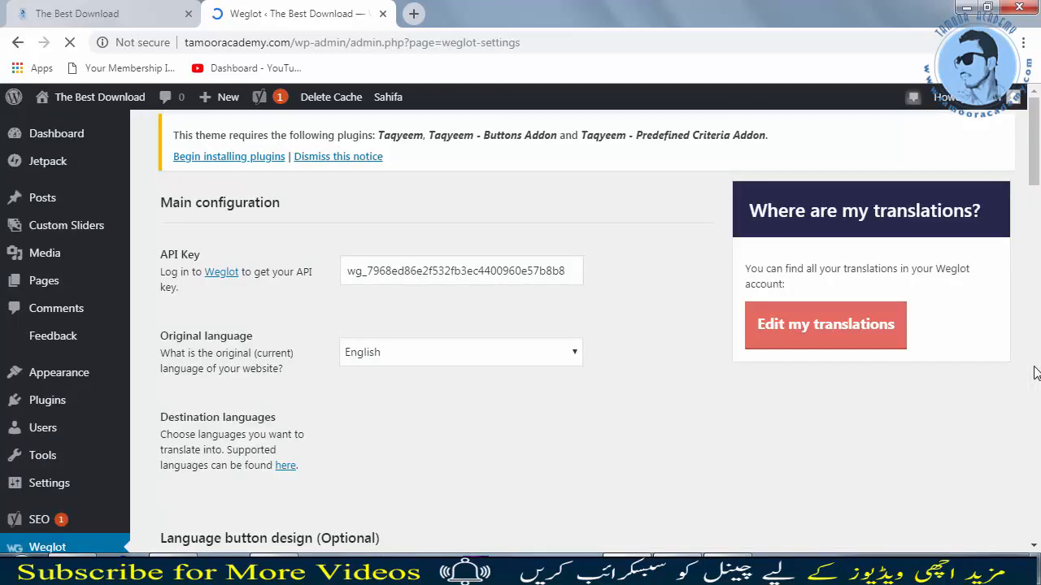
scroll(1036, 372, "down", 2)
scroll(900, 341, "up", 1)
scroll(900, 334, "up", 1)
scroll(370, 415, "down", 1)
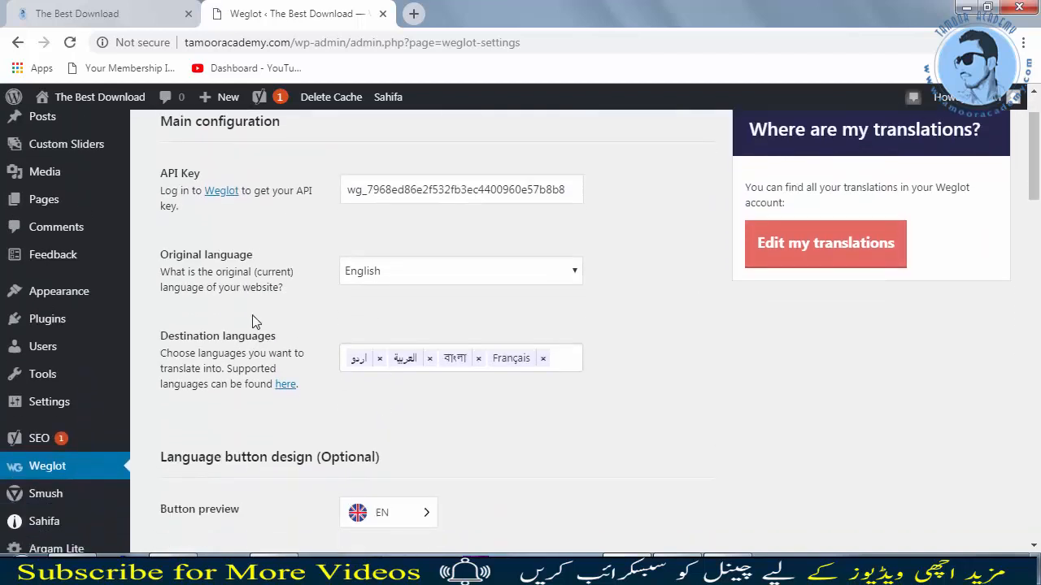
scroll(436, 367, "down", 1)
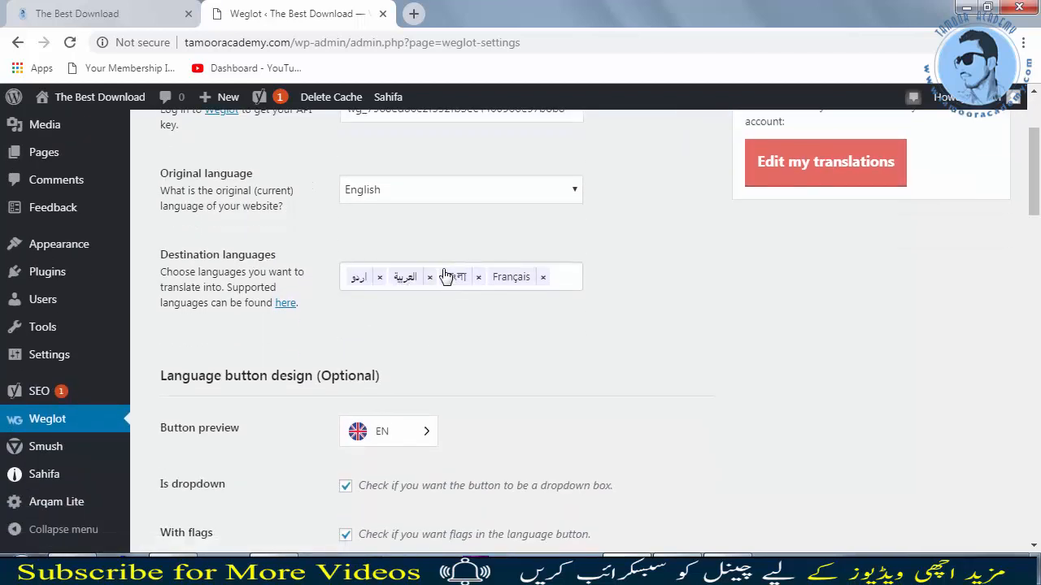
scroll(493, 307, "down", 3)
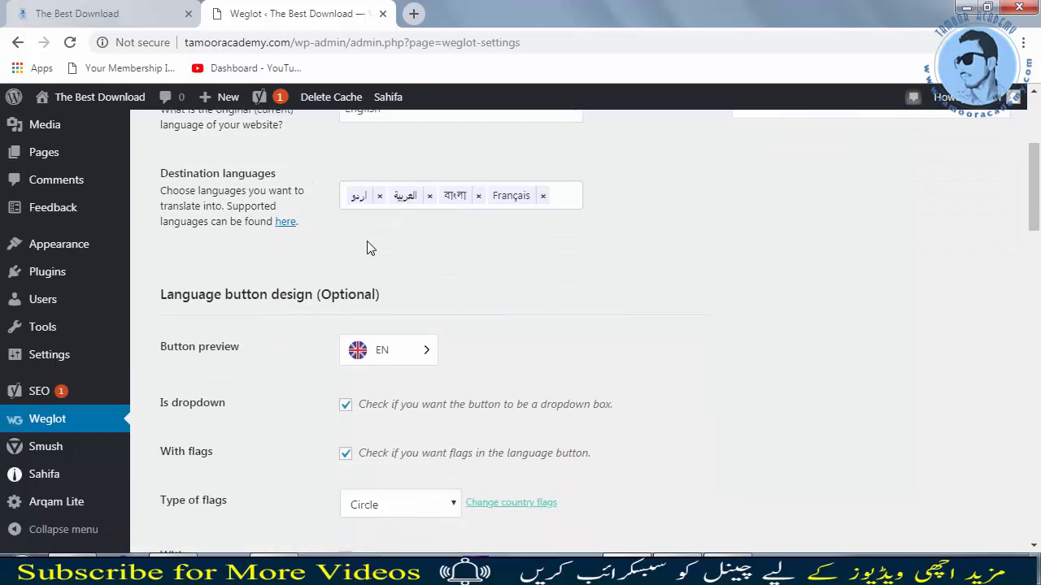
scroll(345, 353, "down", 10)
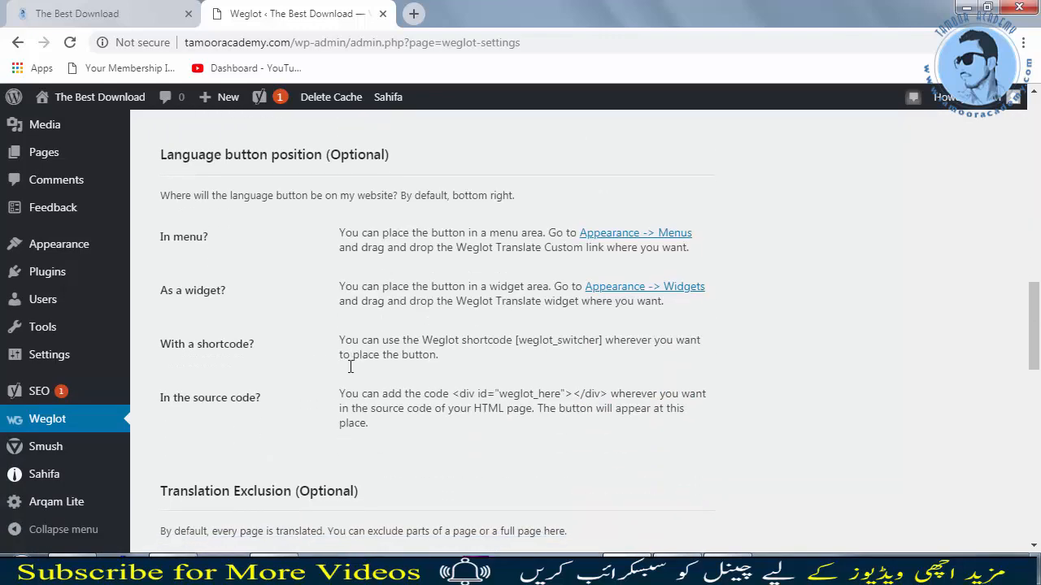
scroll(350, 366, "down", 2)
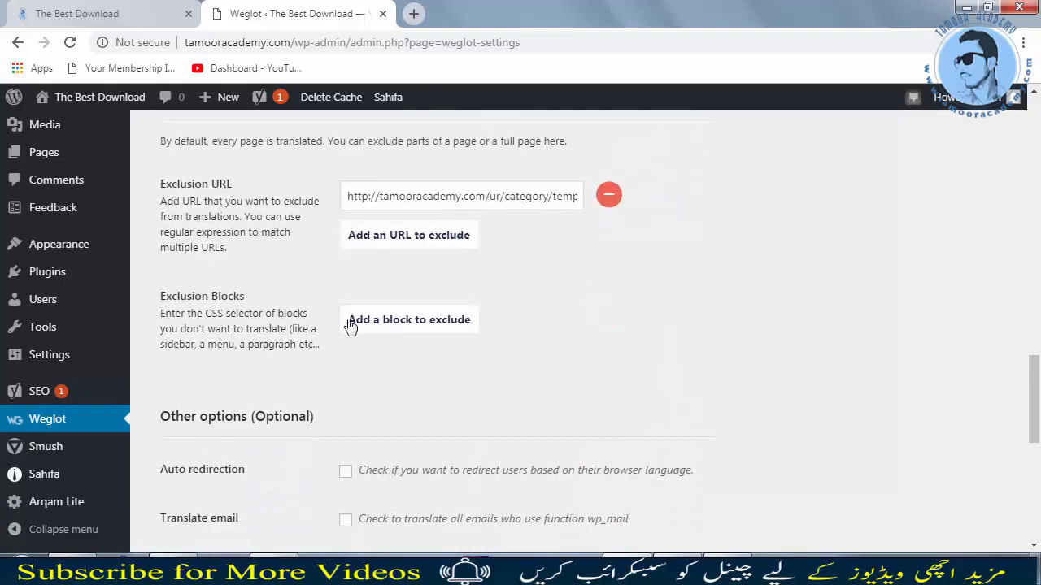
Step: Add an empty exclusion block field for a CSS selector below the excluded URL
left_click(404, 321)
left_click(409, 311)
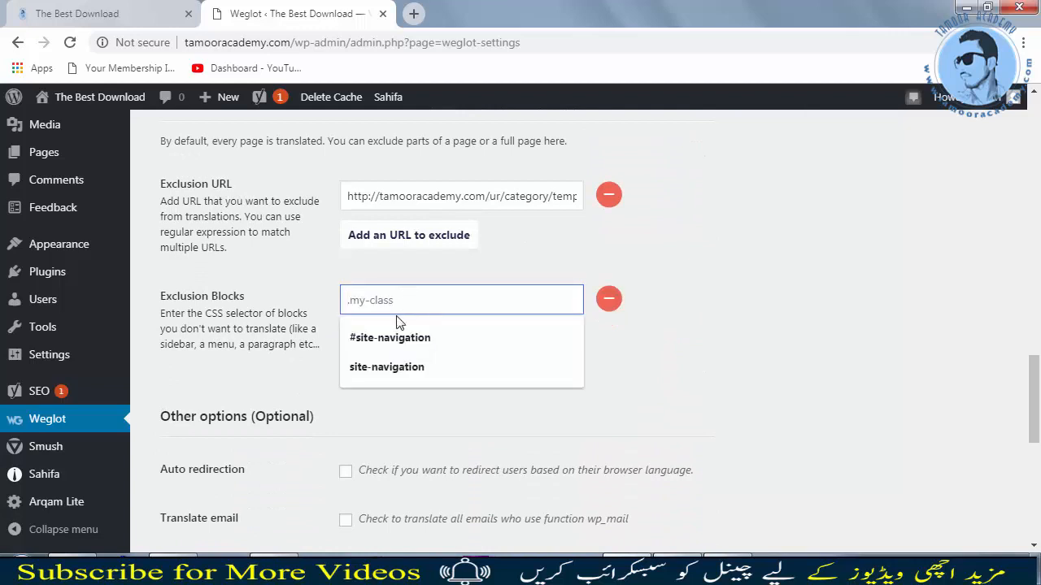
left_click(789, 348)
left_click(760, 333)
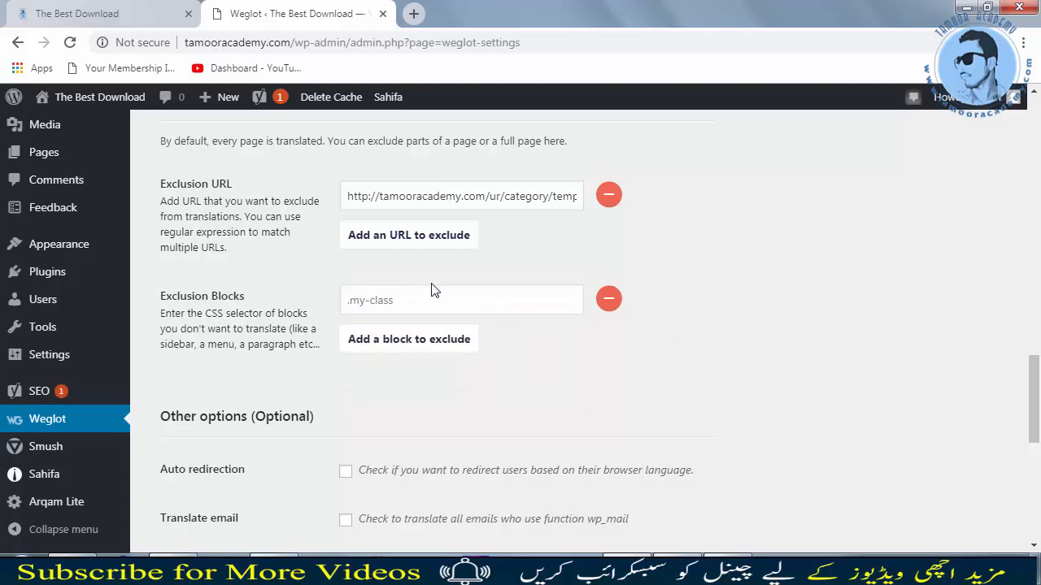
left_click(90, 13)
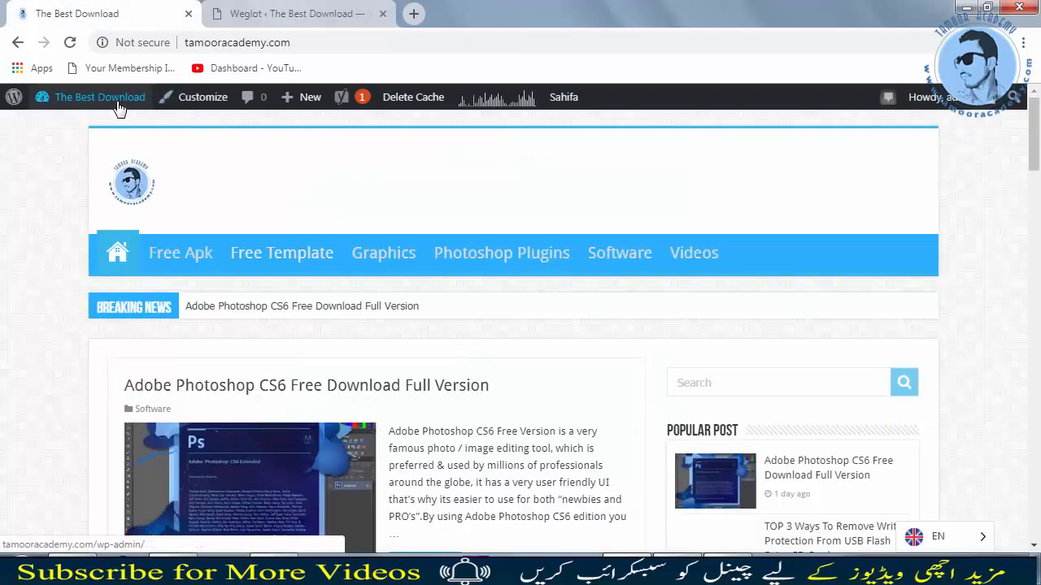
mouse_move(120, 108)
left_click(72, 131)
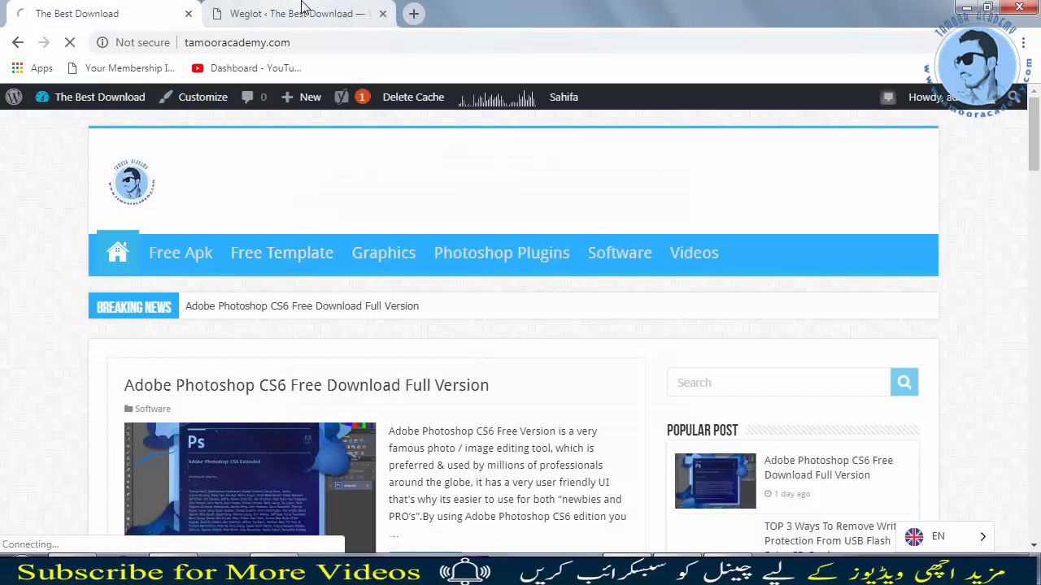
key("ctrl+Tab")
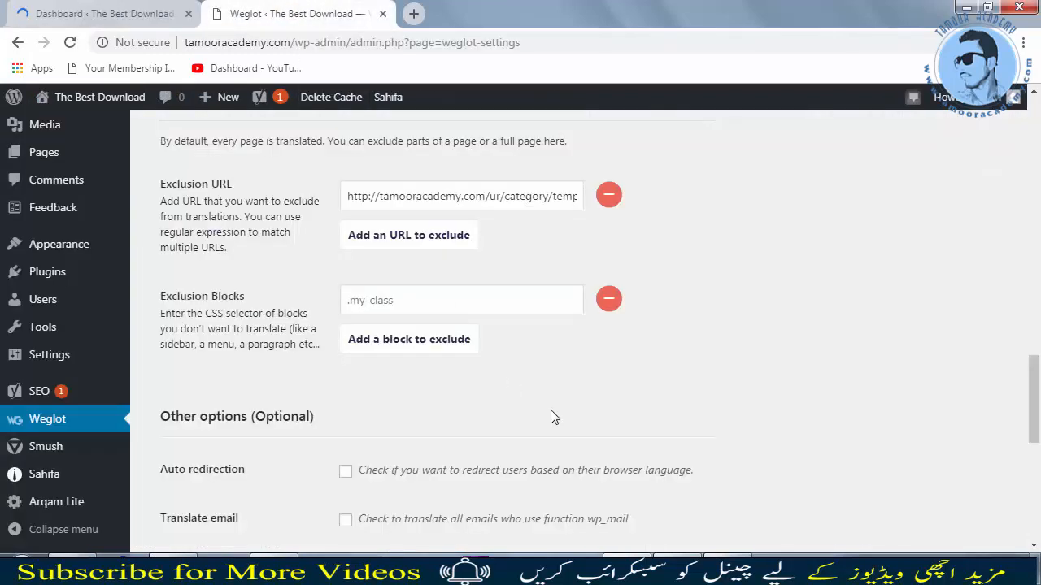
scroll(550, 417, "down", 10)
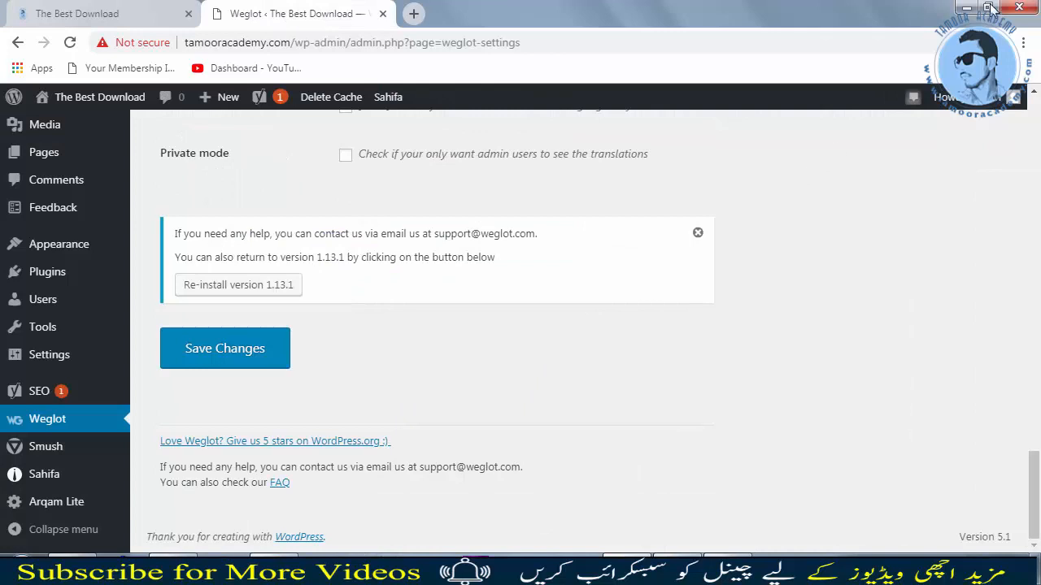
left_click(90, 13)
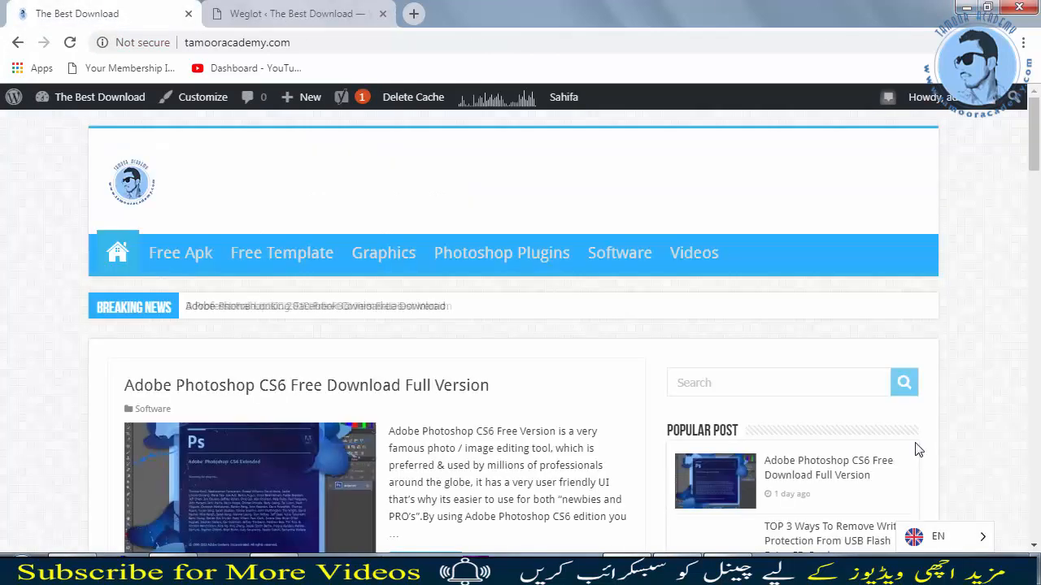